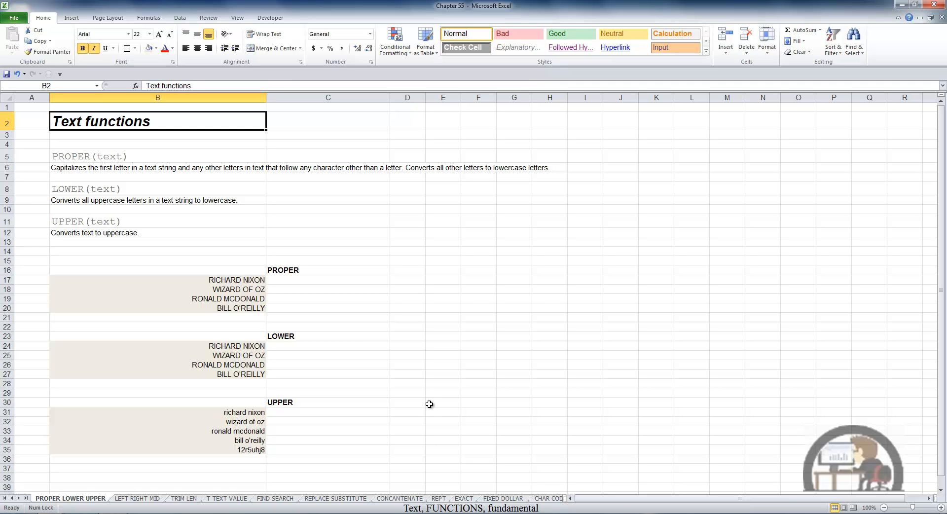
Enter the formula =PROPER(B17) in cell C17 to capitalize the first name in the PROPER block.
click(328, 280)
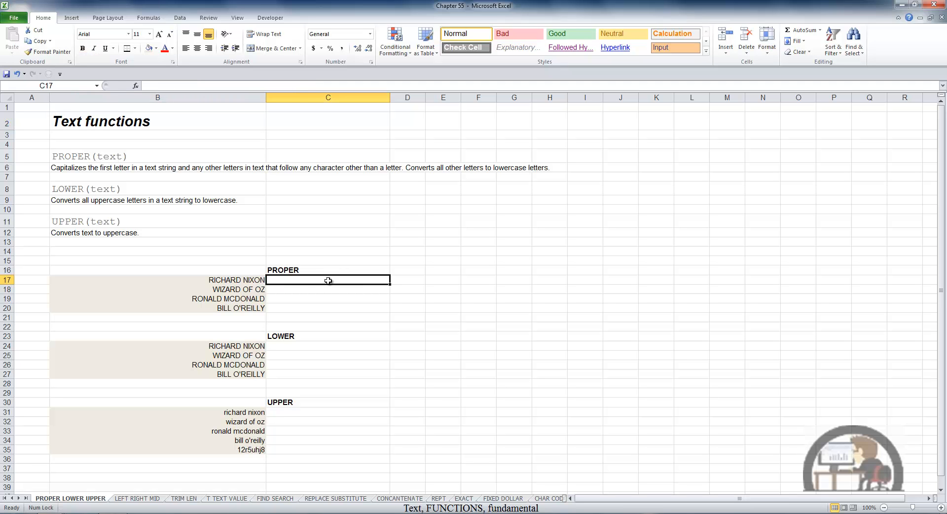
text(=)
key(Caps_Lock)
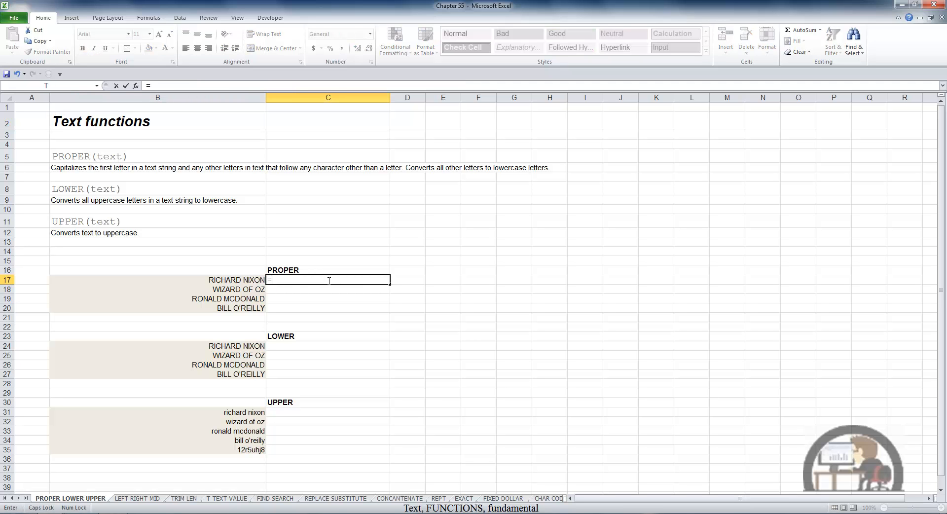
text(PRO)
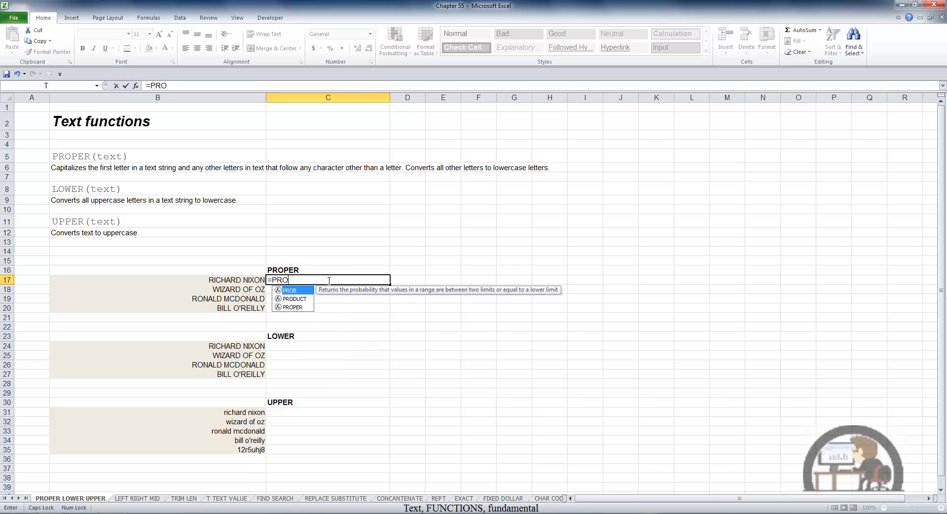
text(PER()
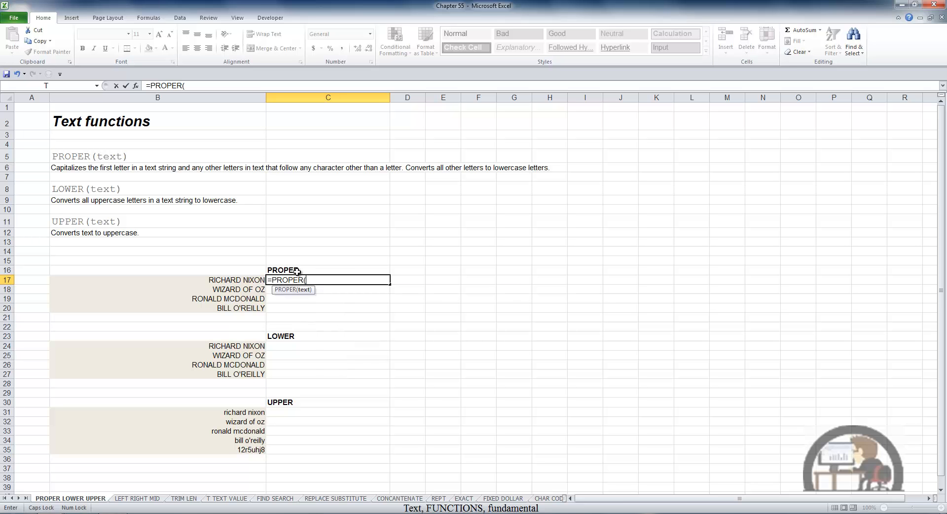
click(243, 278)
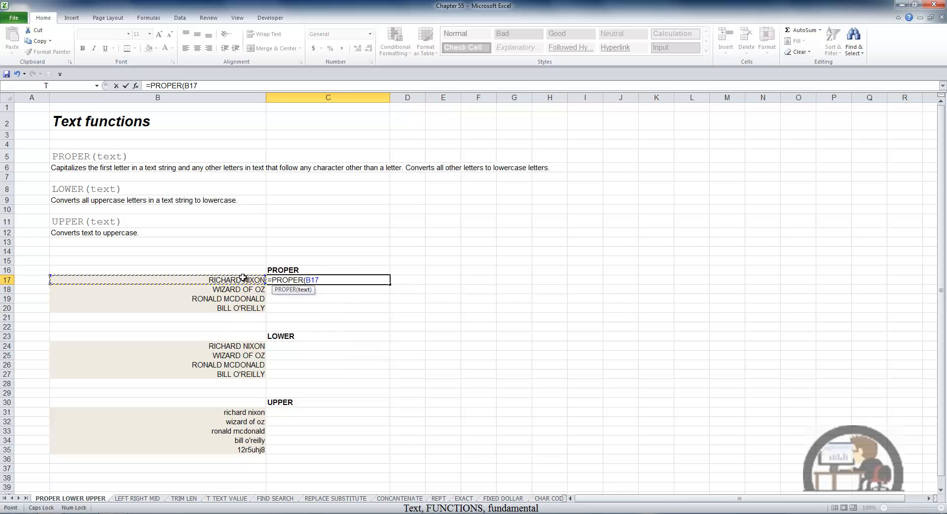
key(ctrl+Return)
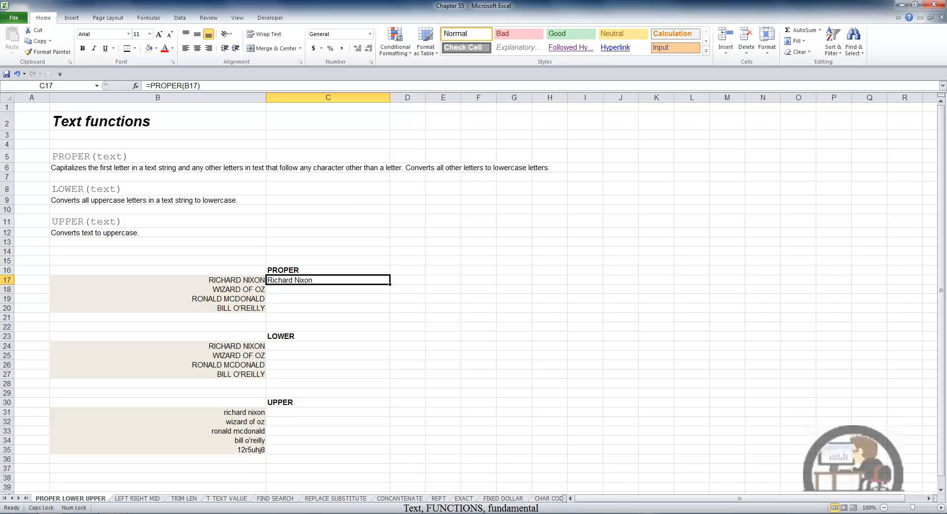
Copy the PROPER formula from C17 down one cell at a time through C20.
key(ctrl+c)
key(Down)
key(Return)
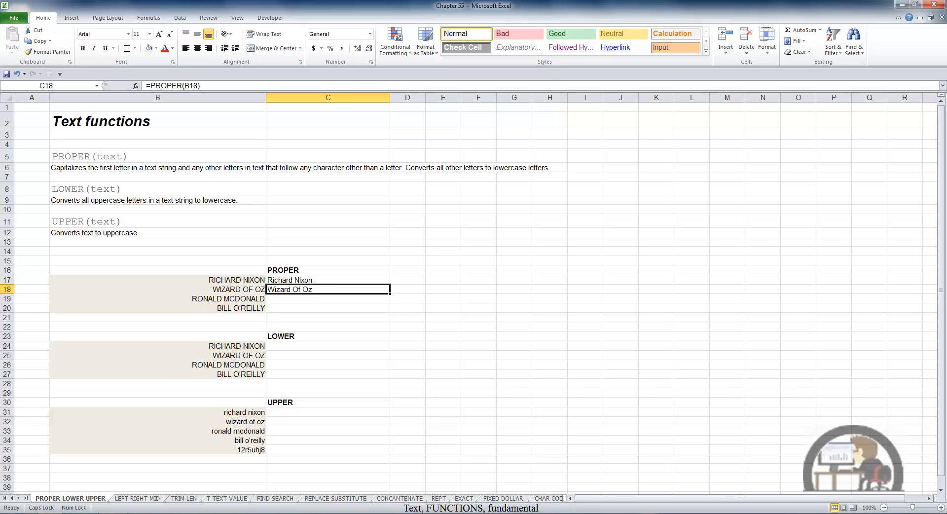
key(ctrl+c)
key(Down)
key(Return)
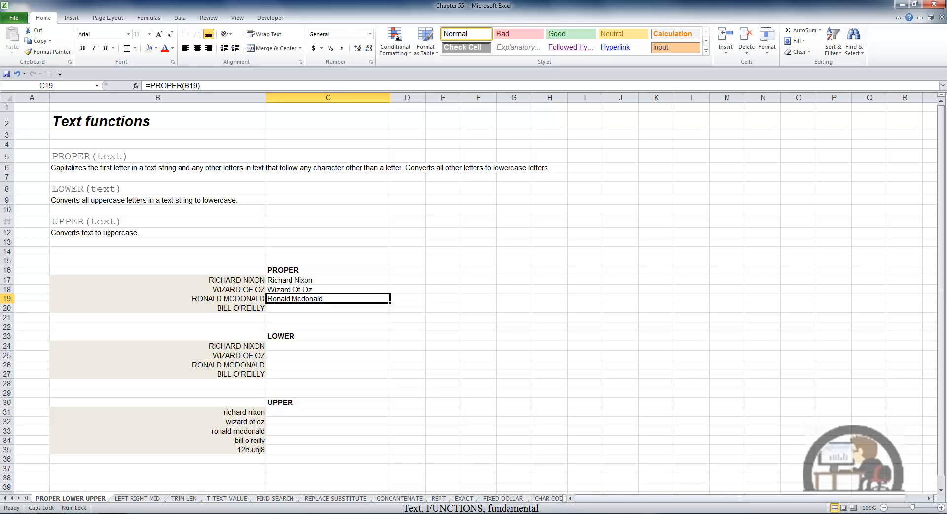
key(ctrl+c)
key(Down)
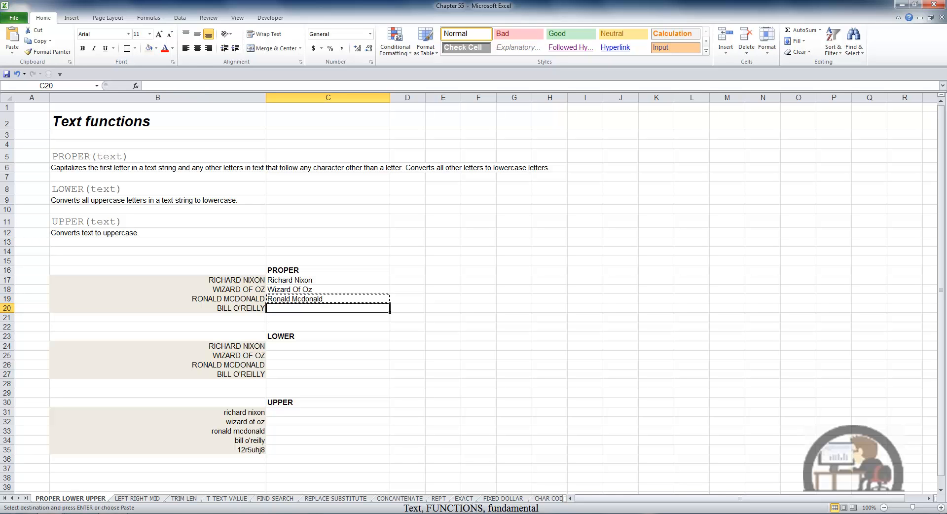
key(Return)
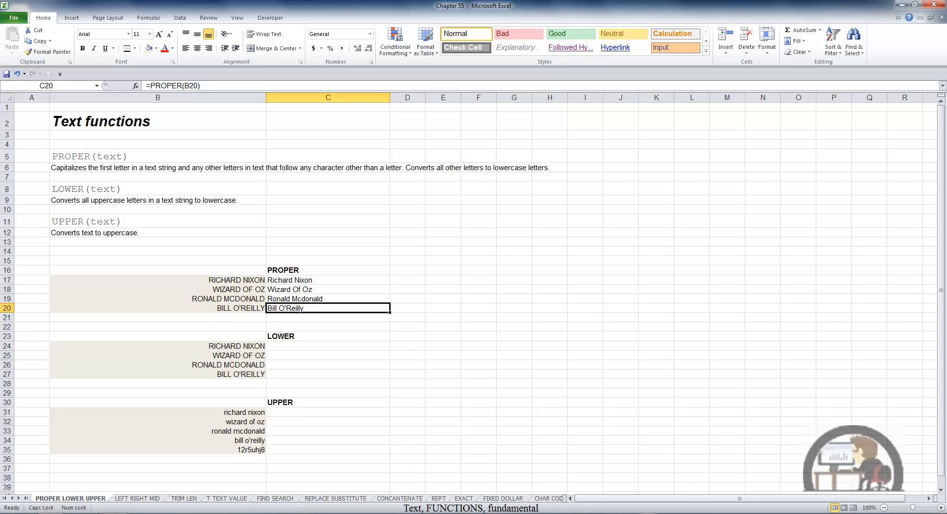
Enter the formula =LOWER(B24) in cell C24 to convert the first LOWER example to lowercase.
key(Down)
key(Down)
key(Down)
key(Down)
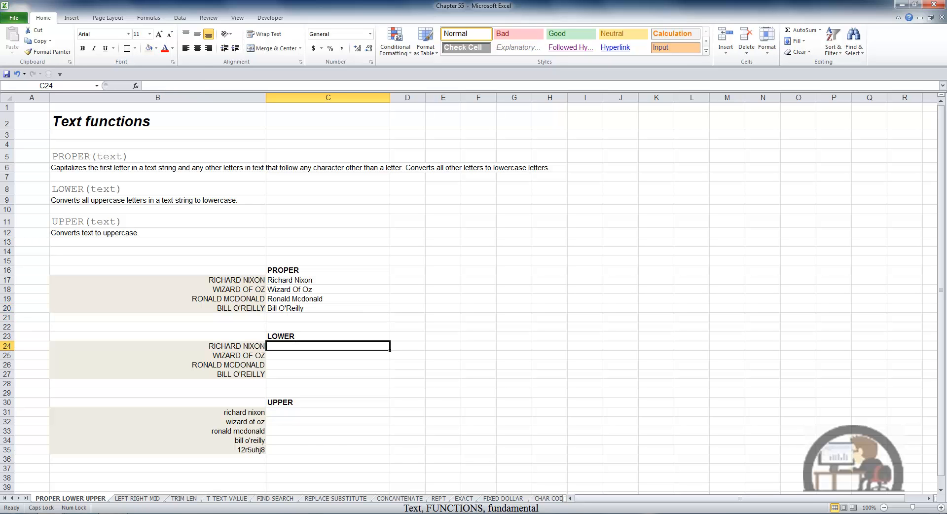
text(=LOW)
key(Tab)
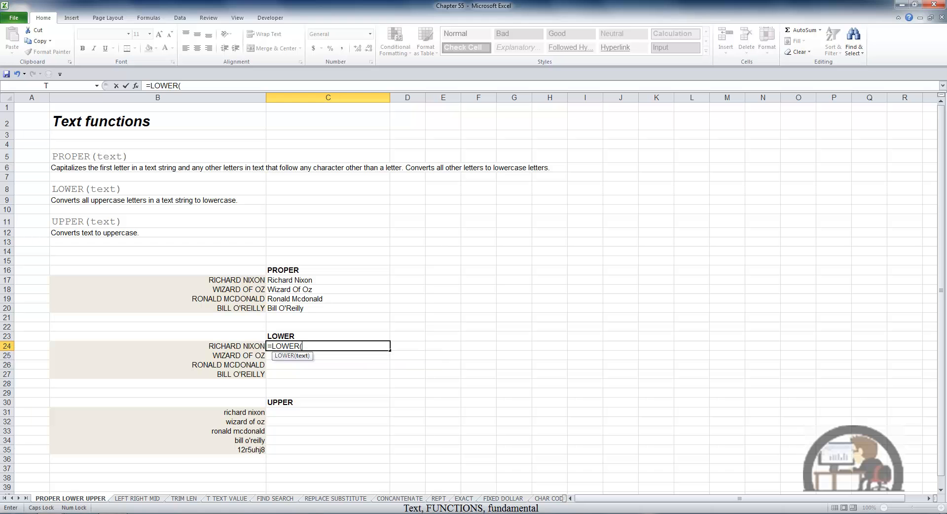
click(257, 345)
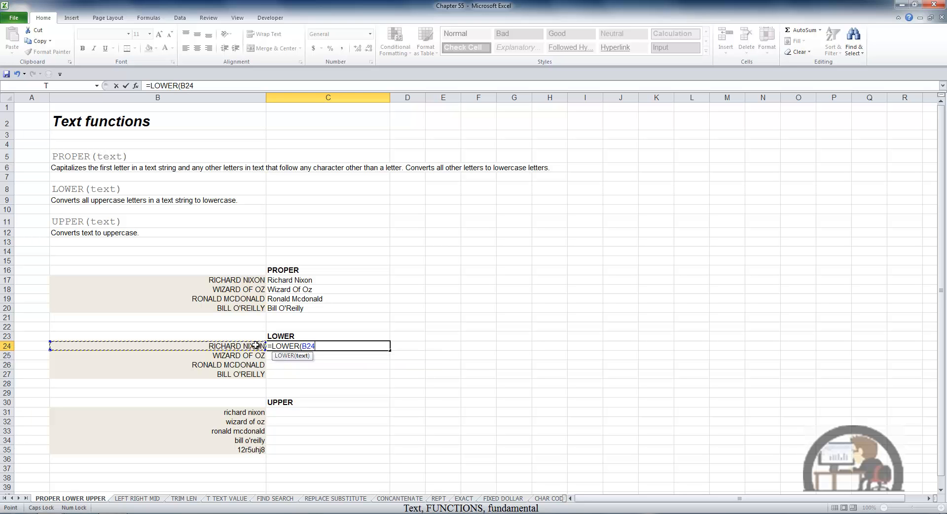
text())
key(ctrl+Return)
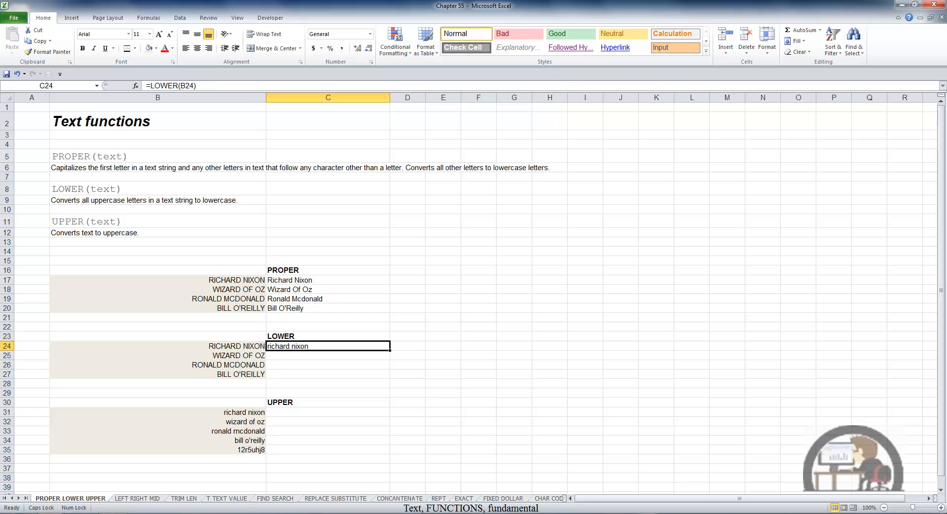
Copy the LOWER formula from C24 into the range C25:C27.
key(ctrl+c)
key(Down)
key(shift+Down)
key(shift+Down)
key(Return)
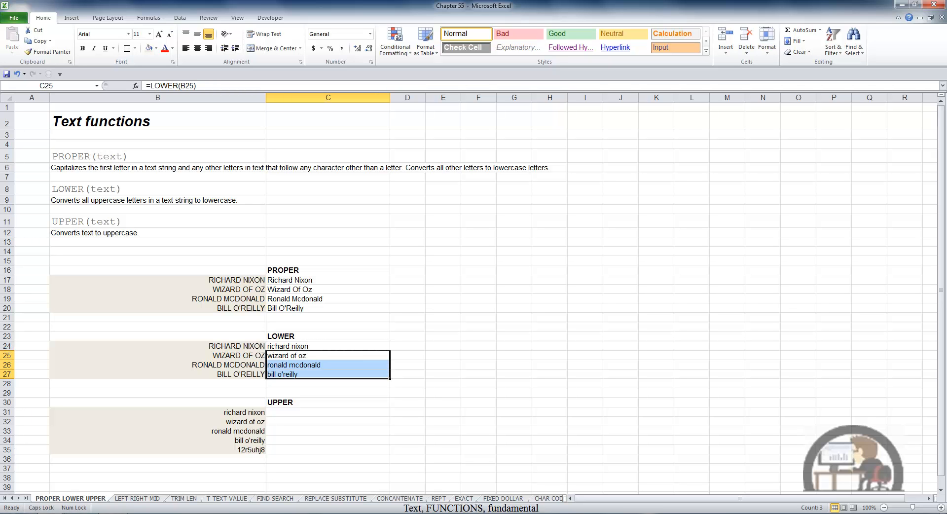
Enter the formula =UPPER(B31) in cell C31 to convert the first UPPER example to uppercase.
key(Down)
key(Down)
key(Down)
key(Down)
key(Down)
key(Down)
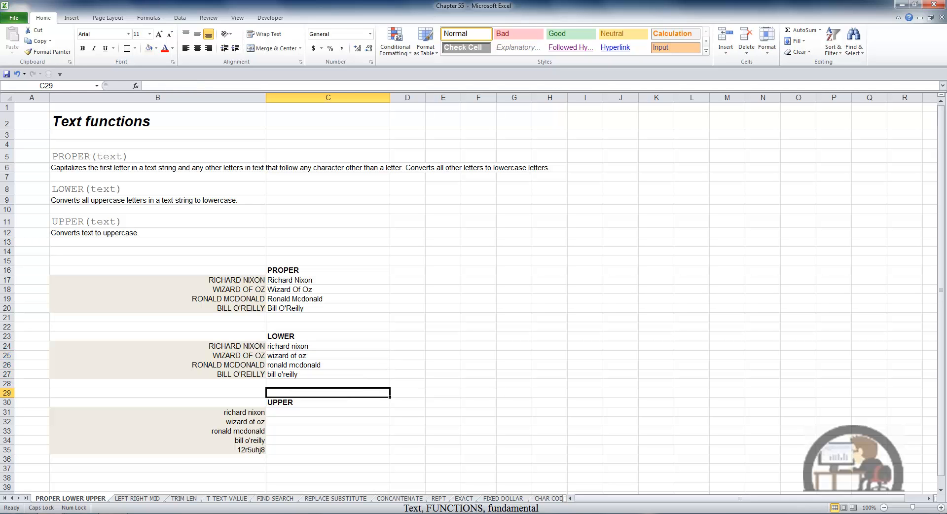
text(=)
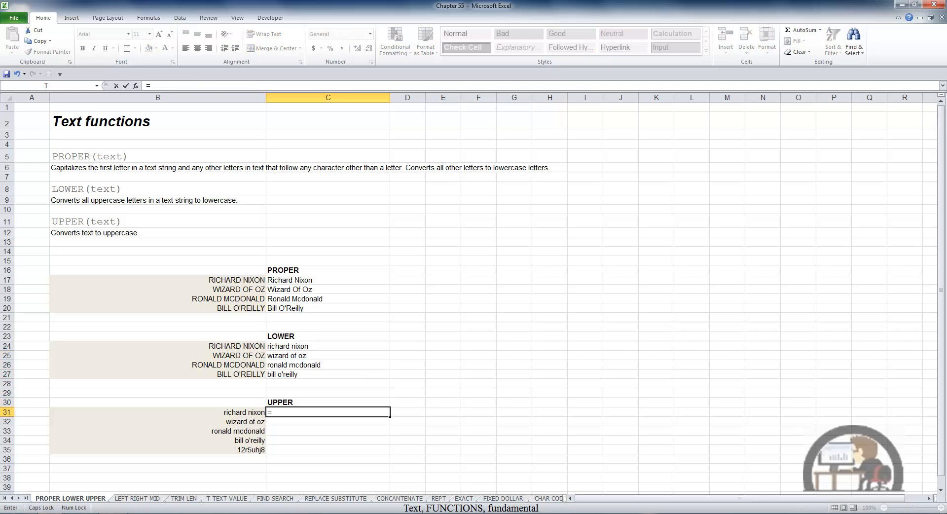
text(UPPE)
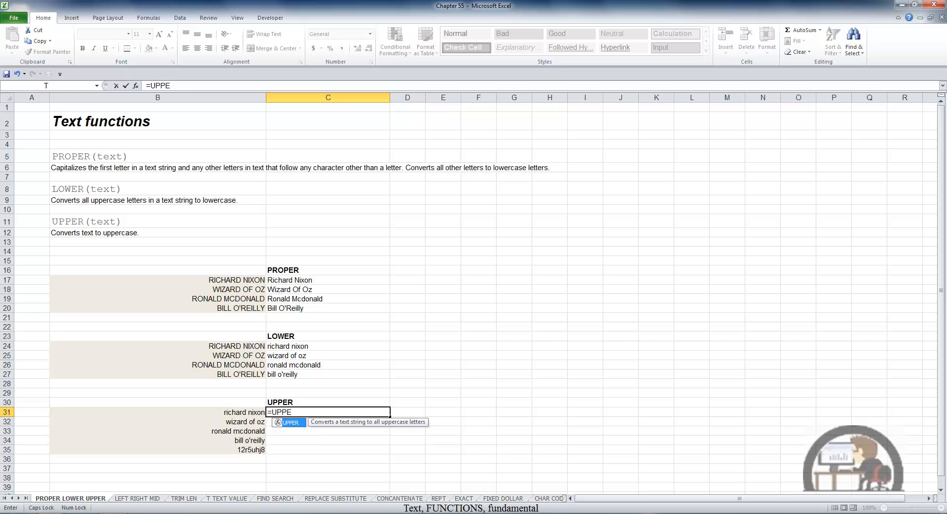
text(R()
click(248, 411)
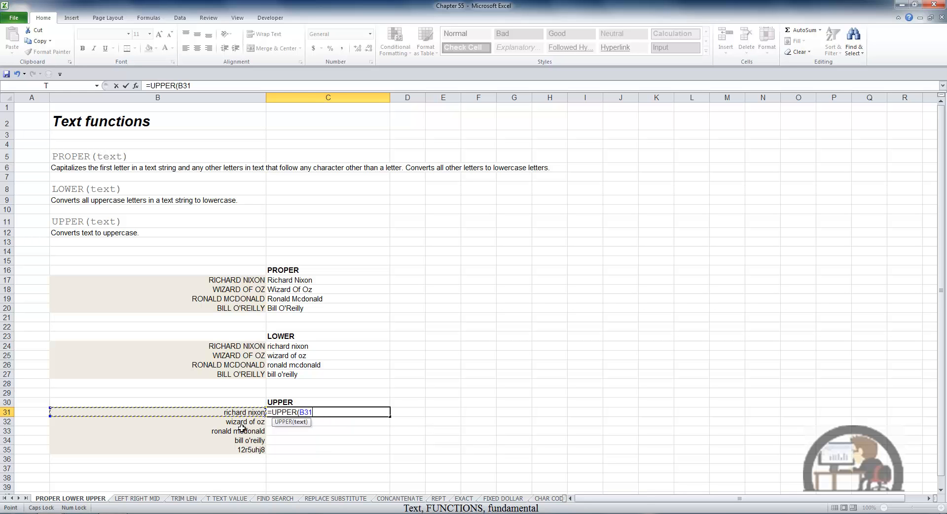
key(ctrl+Return)
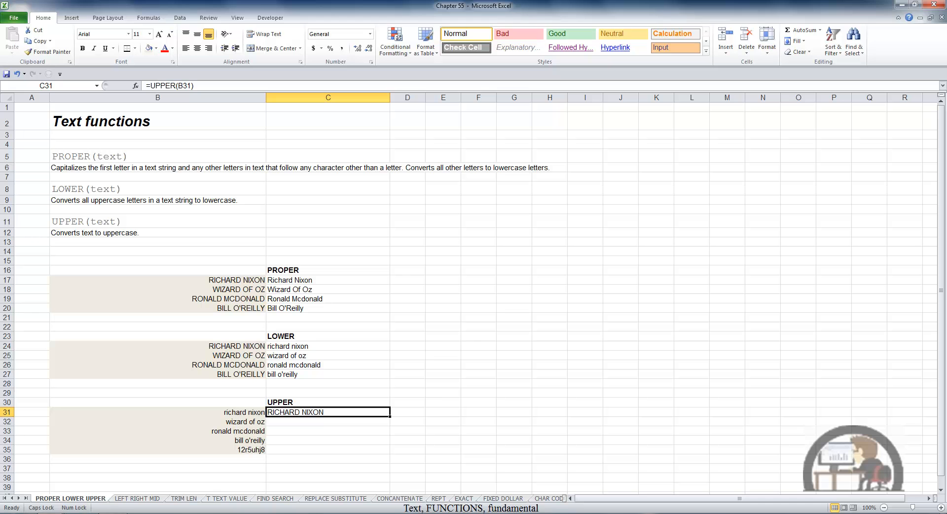
Copy the UPPER formula from C31 into C32:C35 and select C35.
key(ctrl+c)
key(Down)
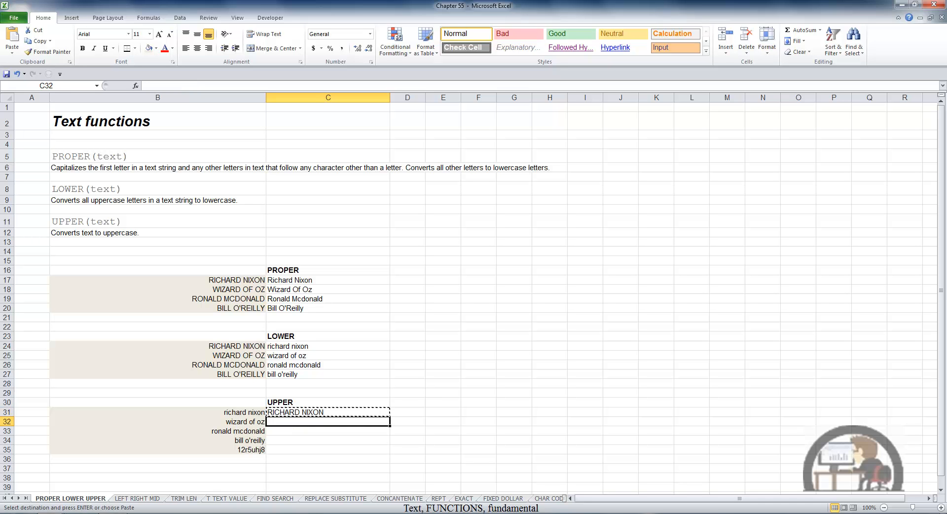
key(shift+Down)
key(shift+Down)
key(shift+Down)
key(Return)
key(Down)
key(Down)
key(Down)
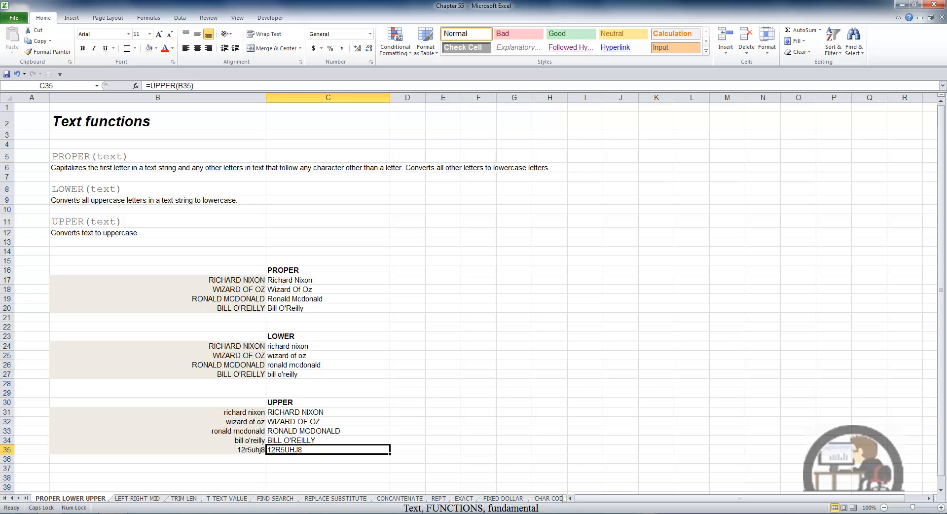
On the LEFT RIGHT MID sheet, enter =LEFT(E5,3) in cell G5 to extract the first three characters.
key(ctrl+Page_Down)
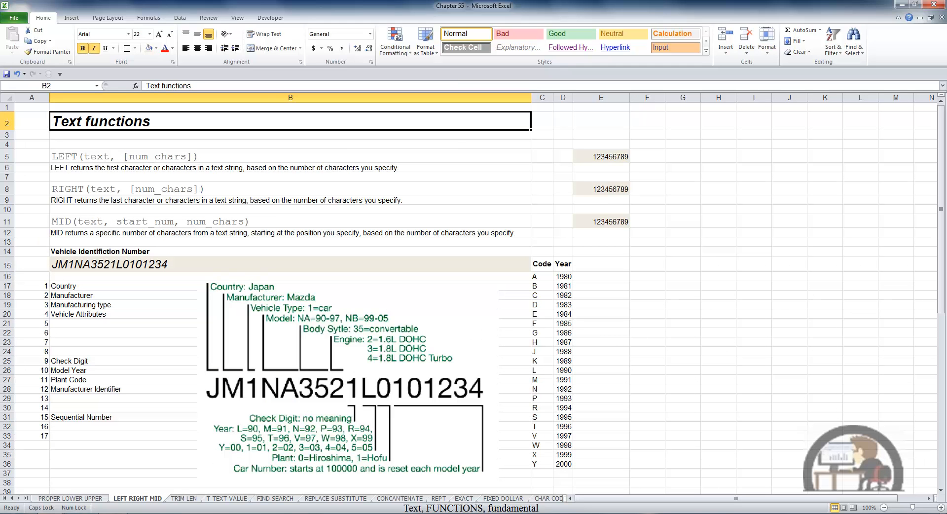
click(694, 155)
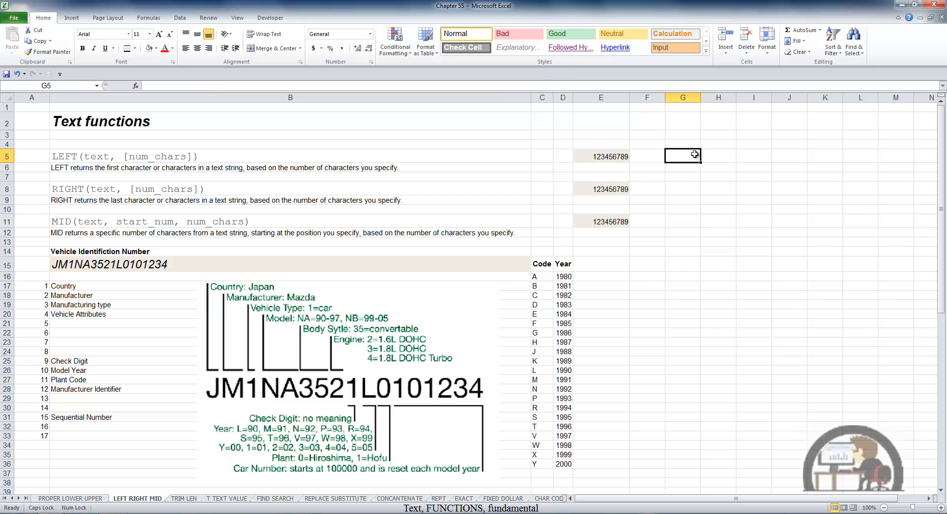
text(=L)
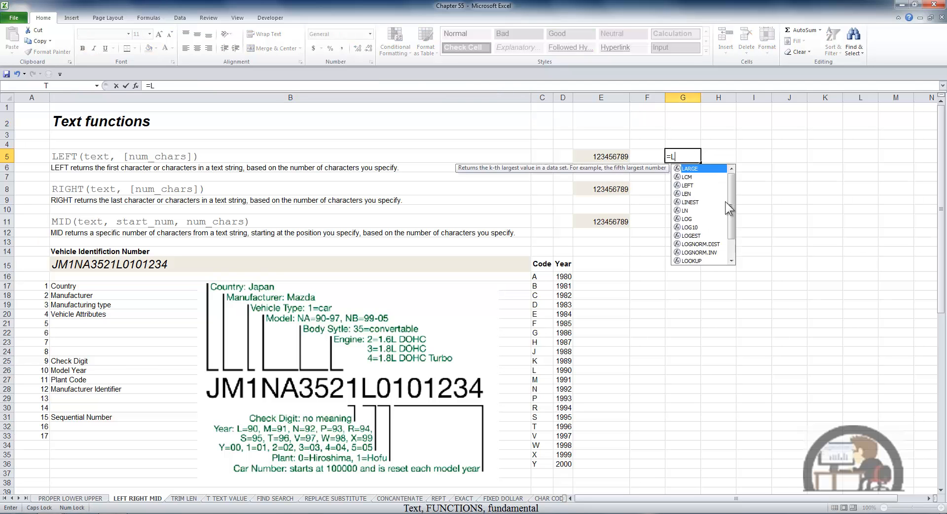
text(EFT()
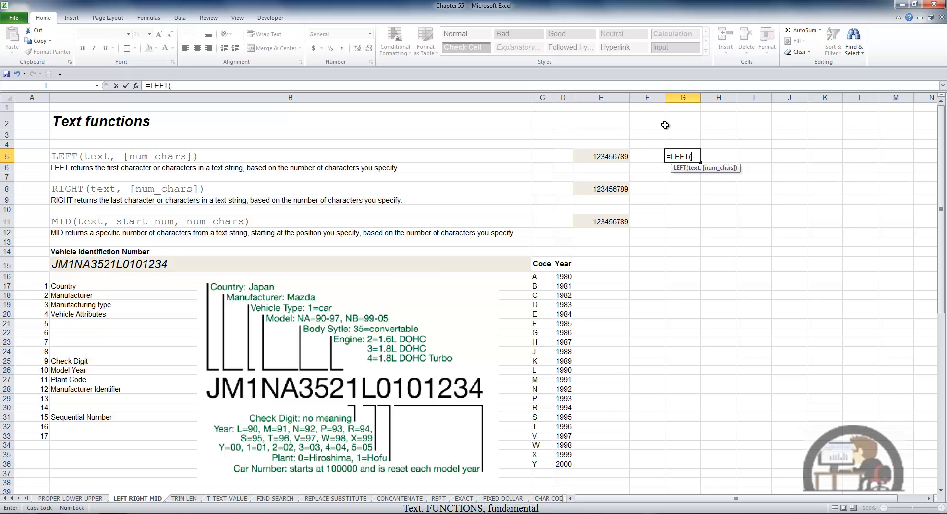
click(611, 155)
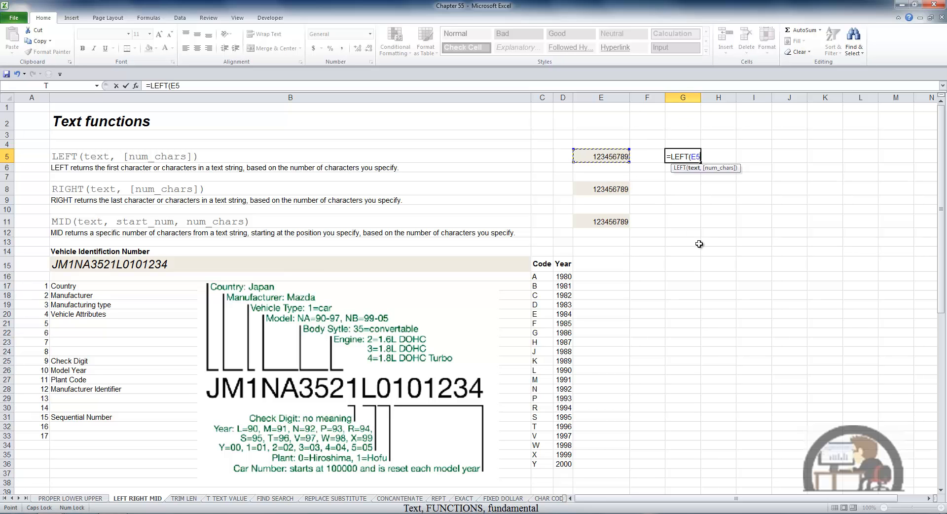
text(,)
text(3)
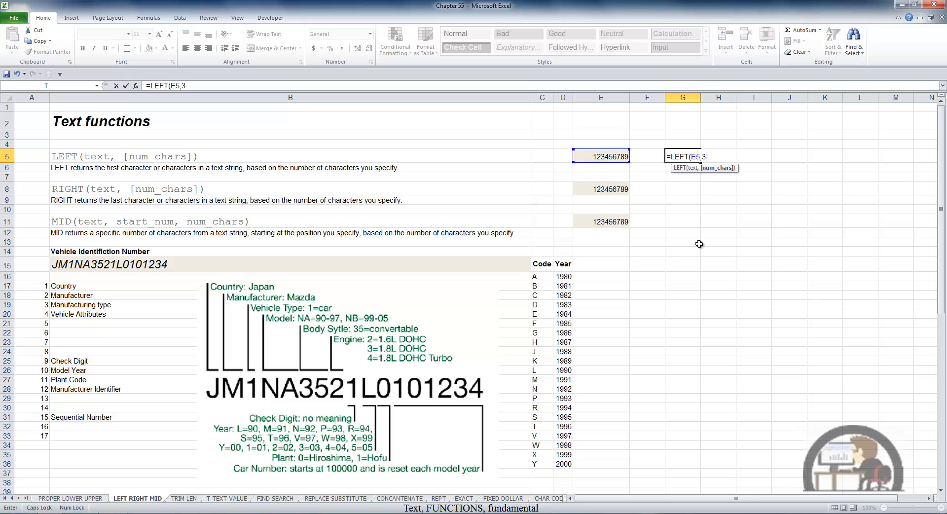
key(Return)
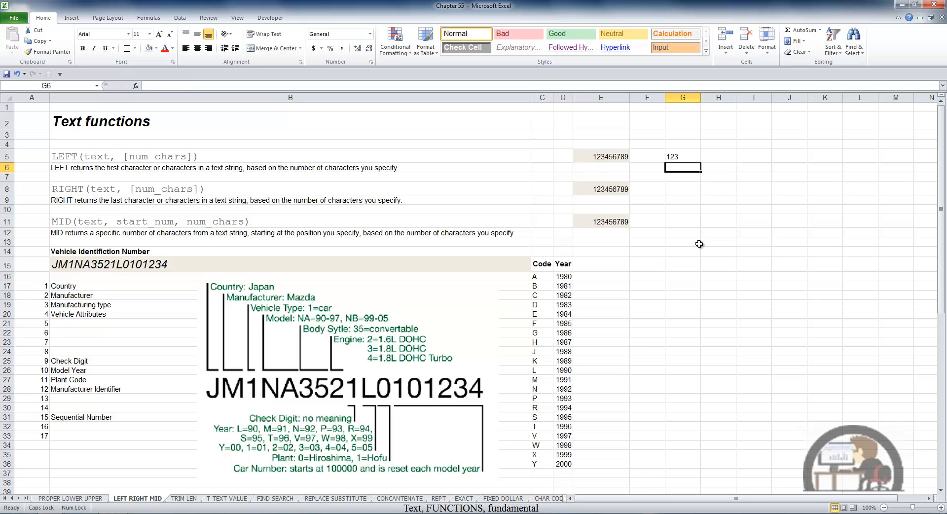
Enter =RIGHT(E8,3) in cell G8 to extract the last three characters of E8.
click(682, 189)
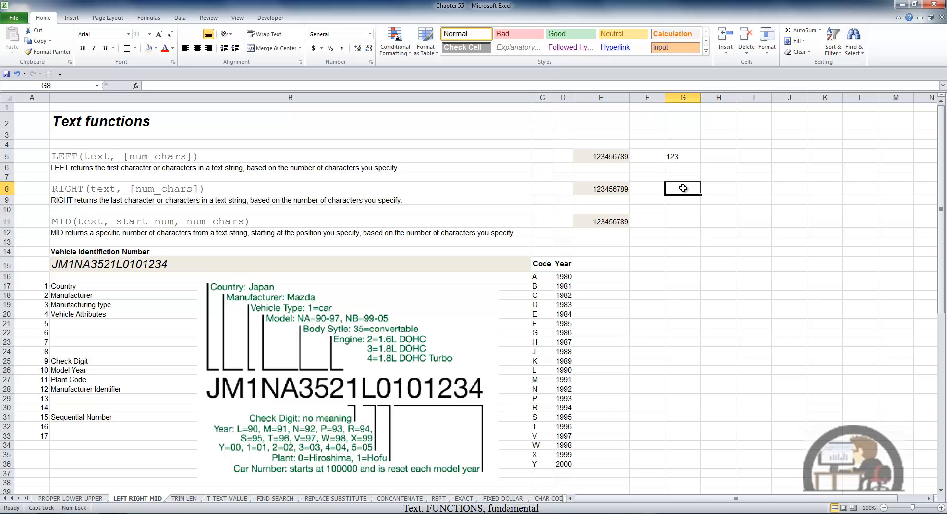
text(=R)
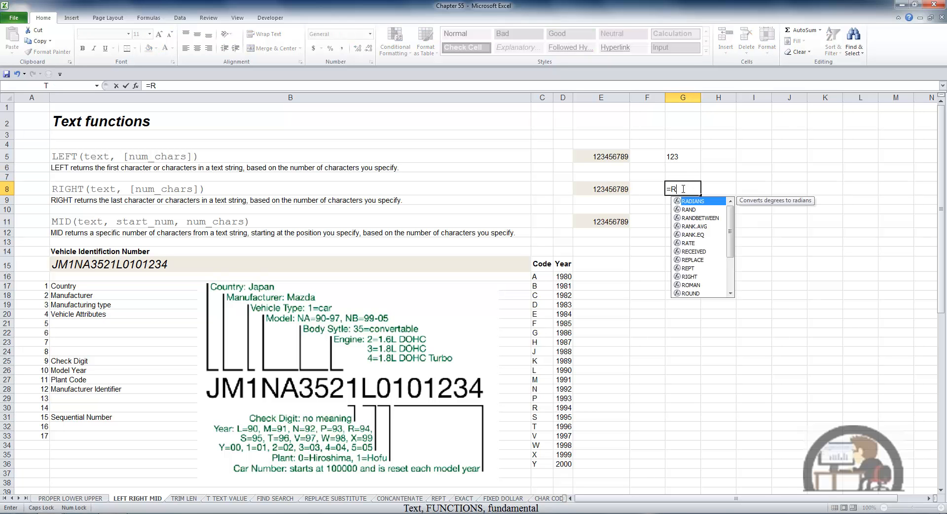
text(IGHT()
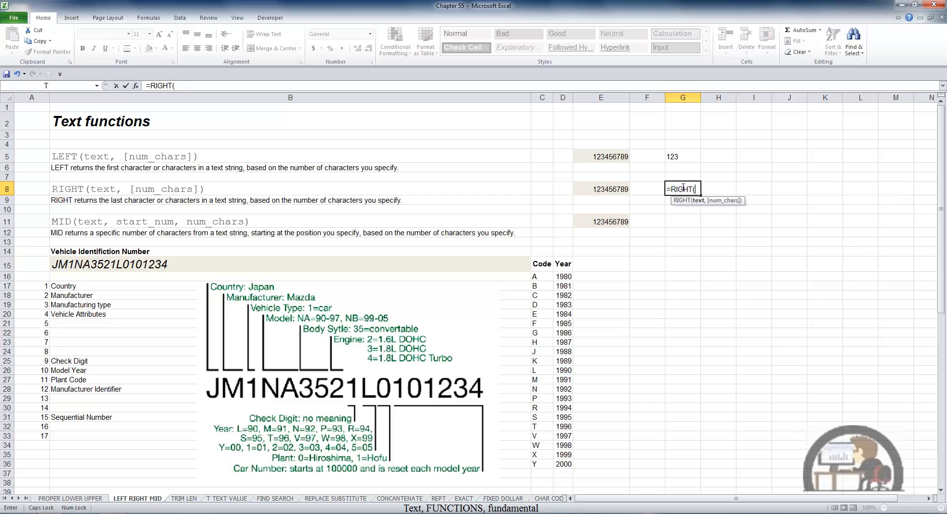
click(614, 192)
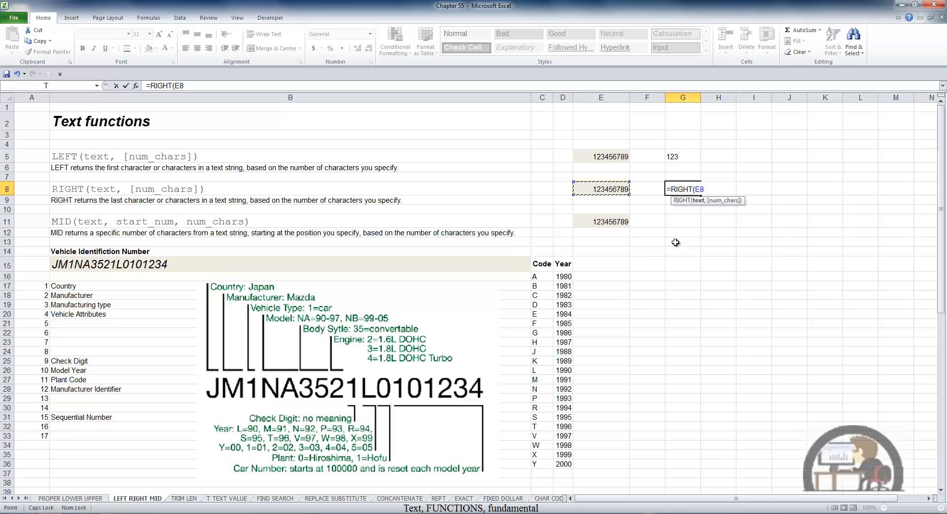
text(,3)
key(Return)
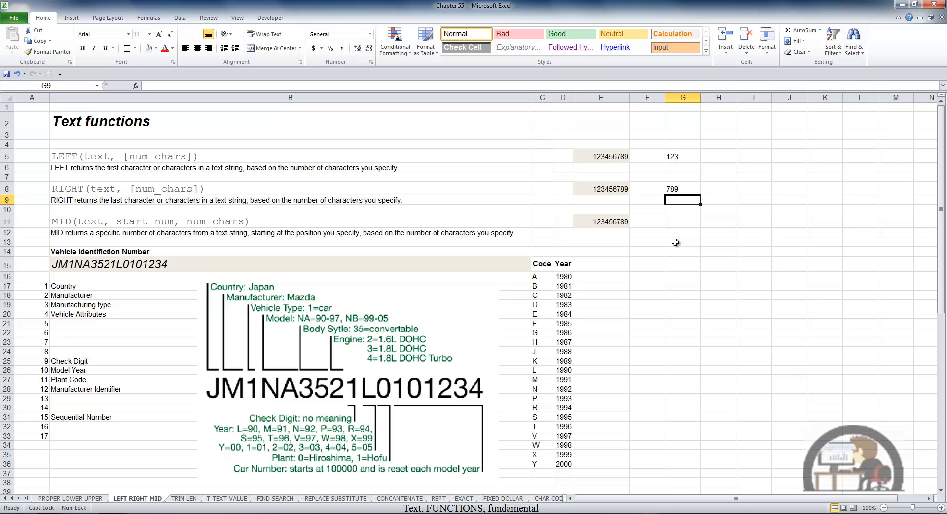
Enter =MID(E11,4,2) in cell G11 to extract two characters starting at the fourth position.
key(Down)
key(Down)
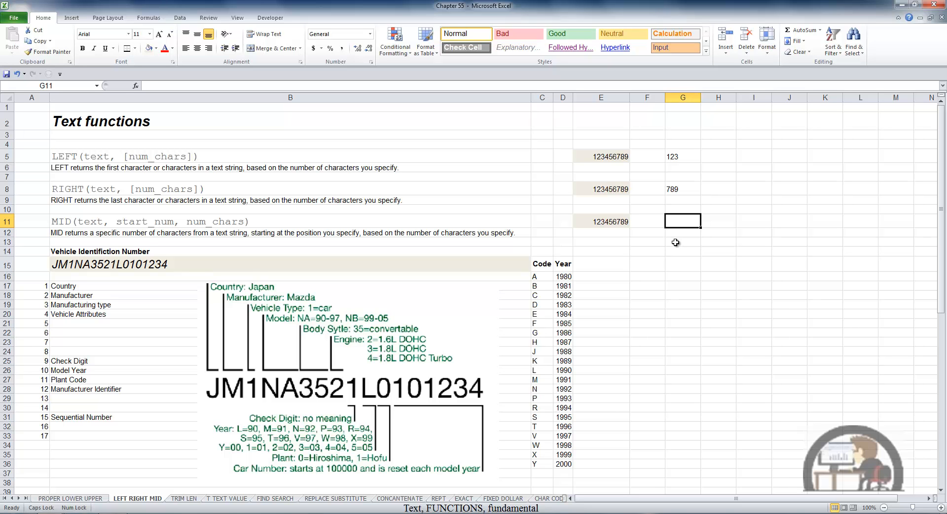
text(=MID)
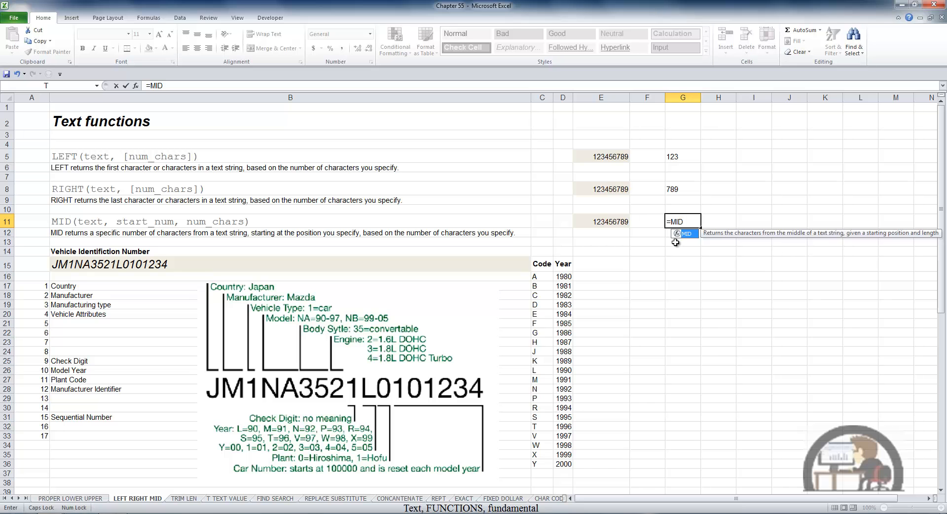
text(()
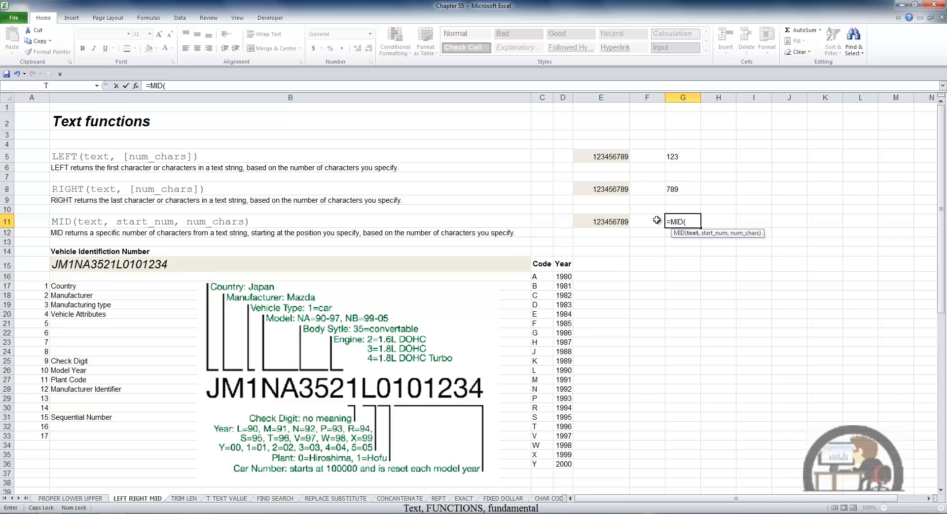
click(624, 218)
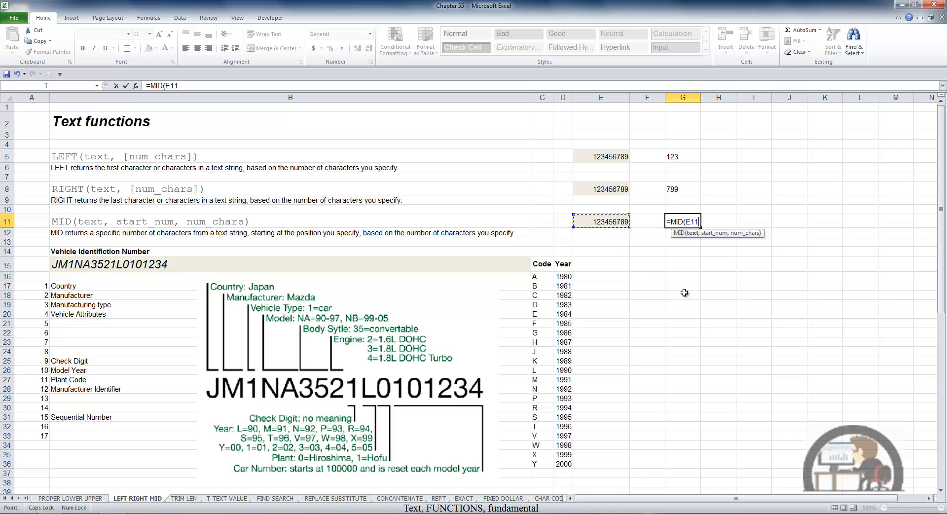
text(,)
text(4,)
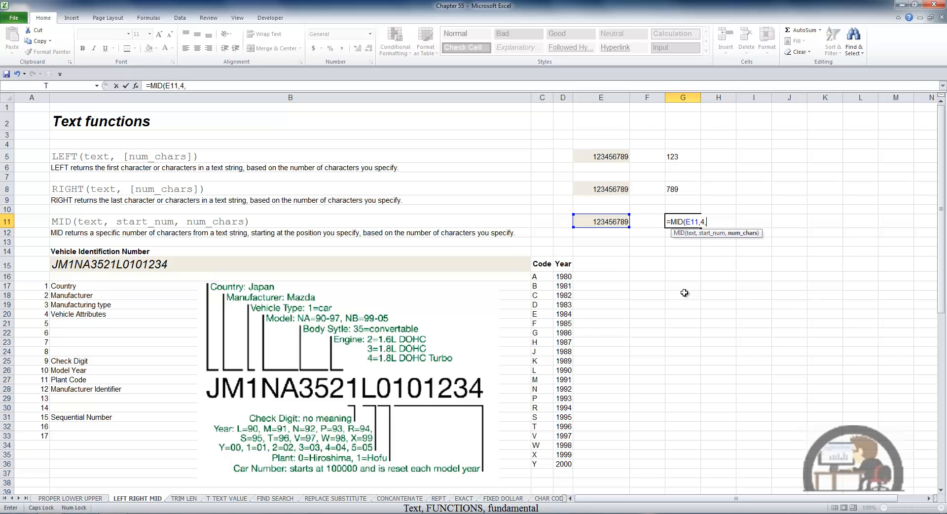
text(2)
key(Return)
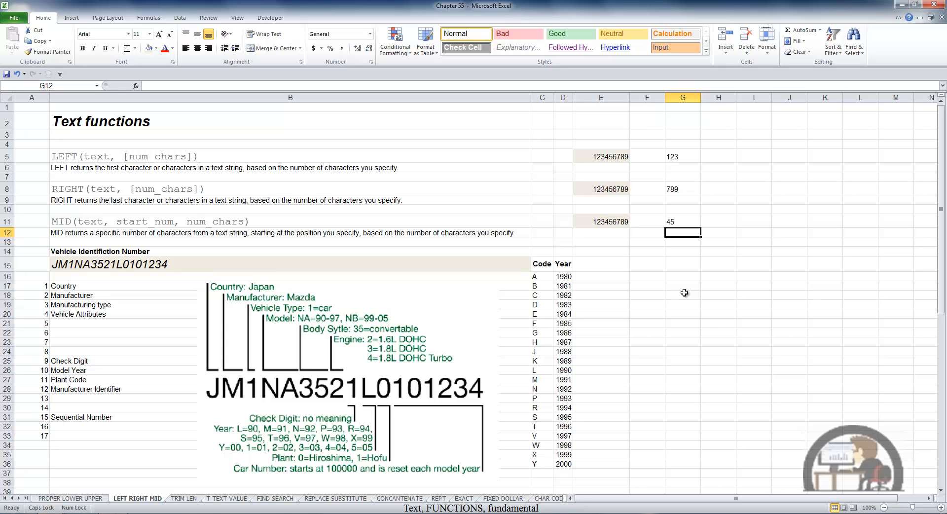
Change the number of characters in the MID formula in G11 to 5.
key(Up)
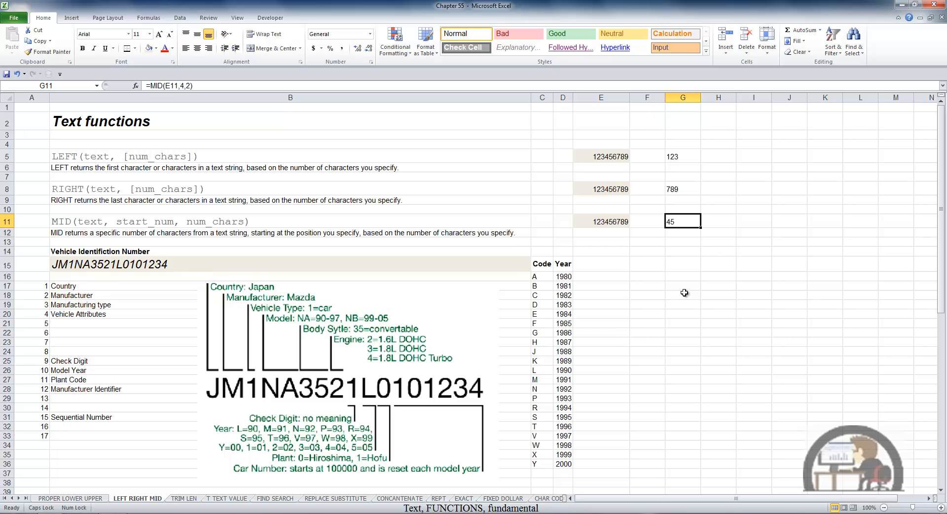
key(F2)
key(Left)
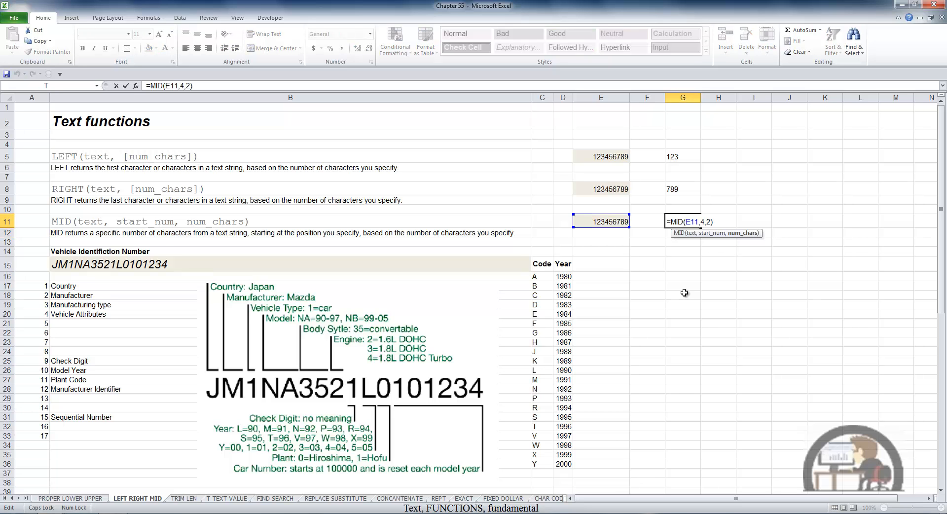
key(BackSpace)
text(5)
key(Return)
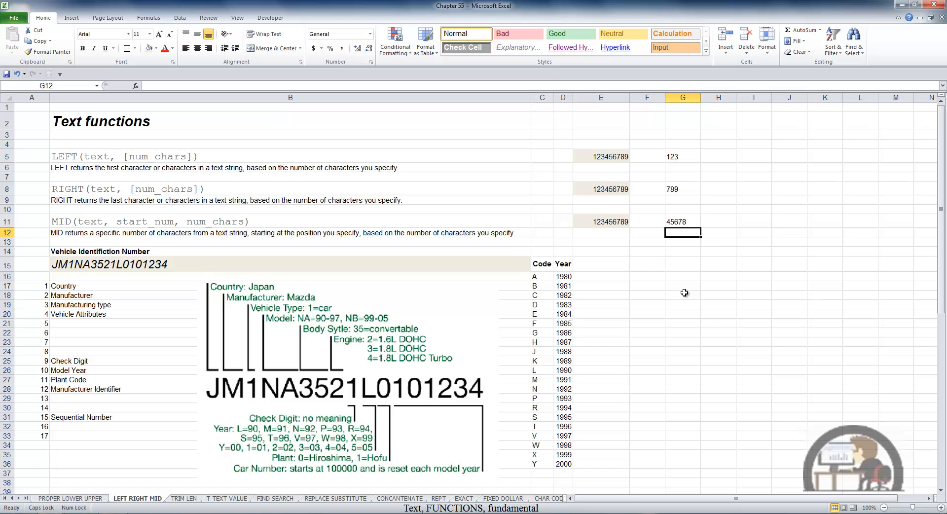
Enter =MID(B15,10,1) in cell E15 to extract the vehicle's model-year code, and select the matching row C26:D26 in the Code/Year table.
click(620, 267)
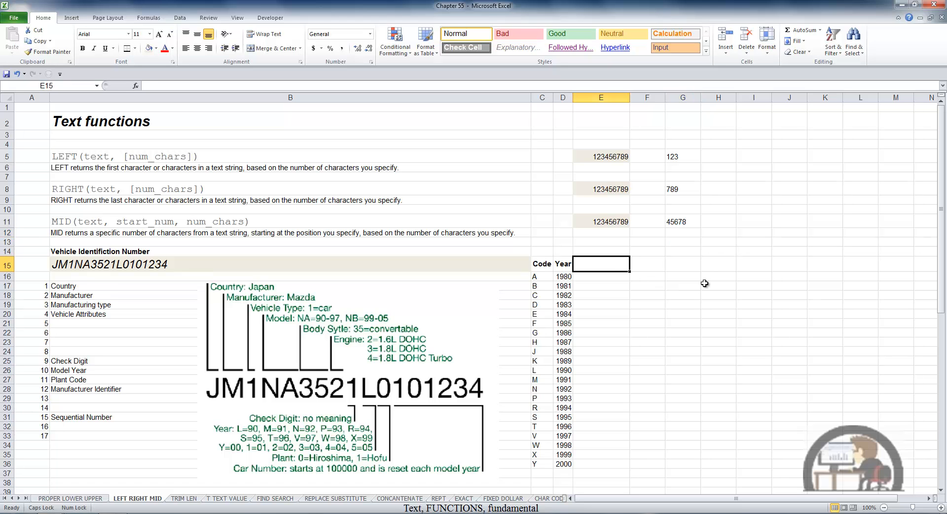
text(=)
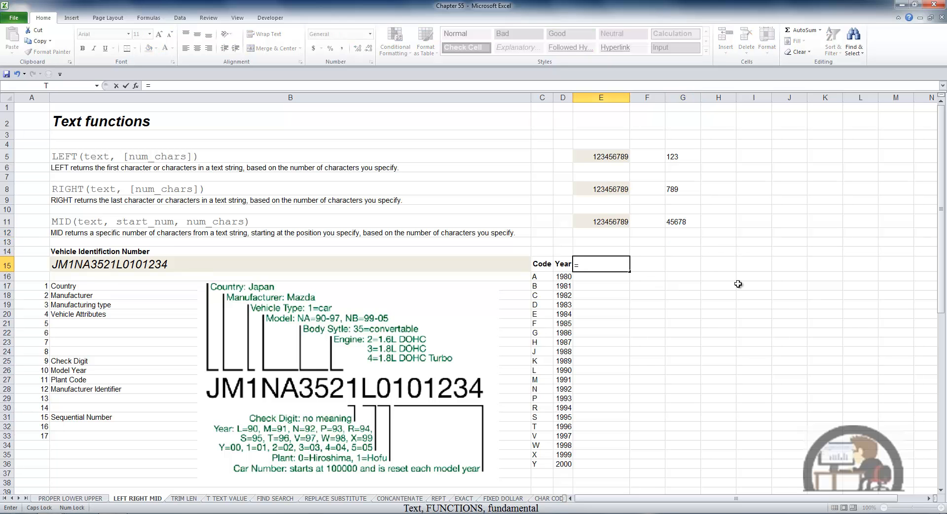
text(MID()
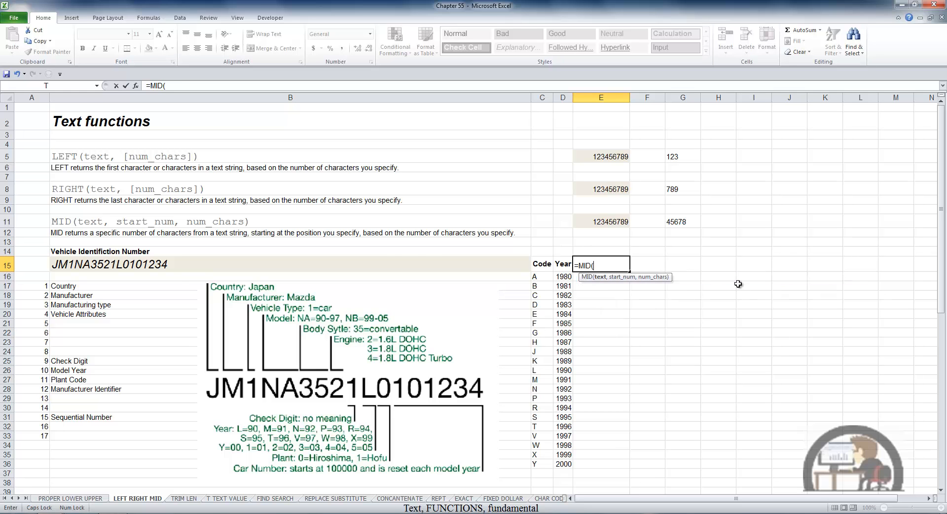
click(400, 260)
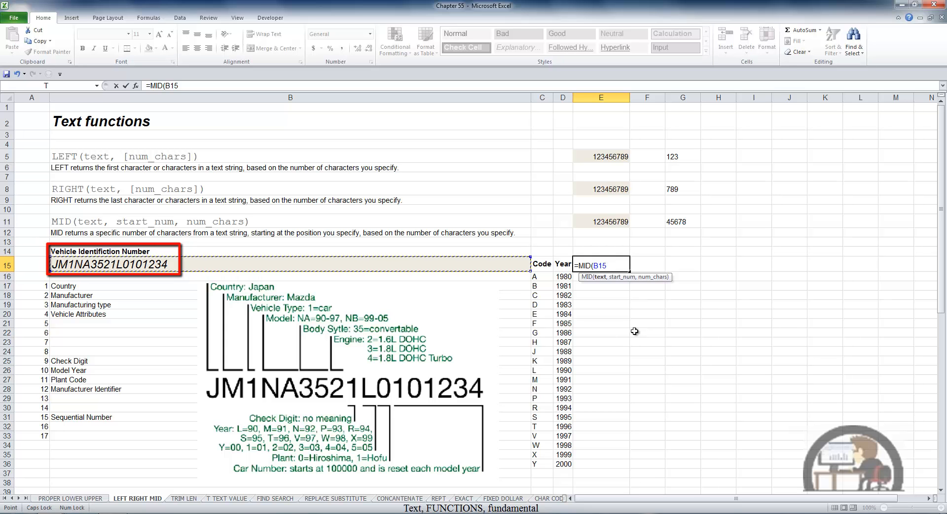
text(,1)
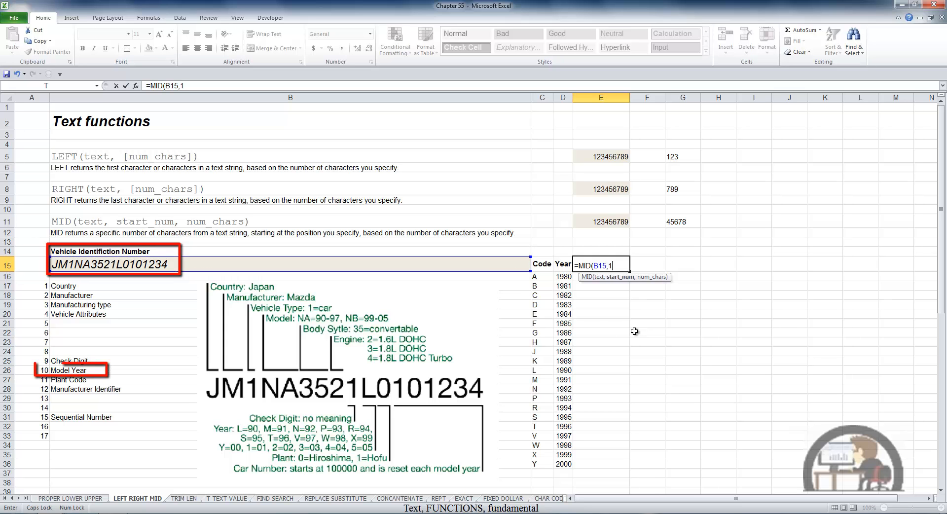
text(0,1)
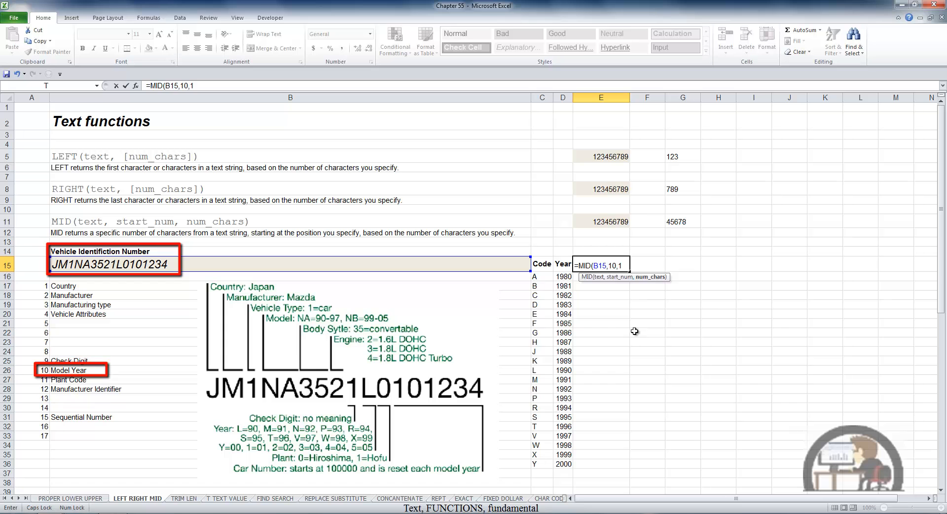
key(Return)
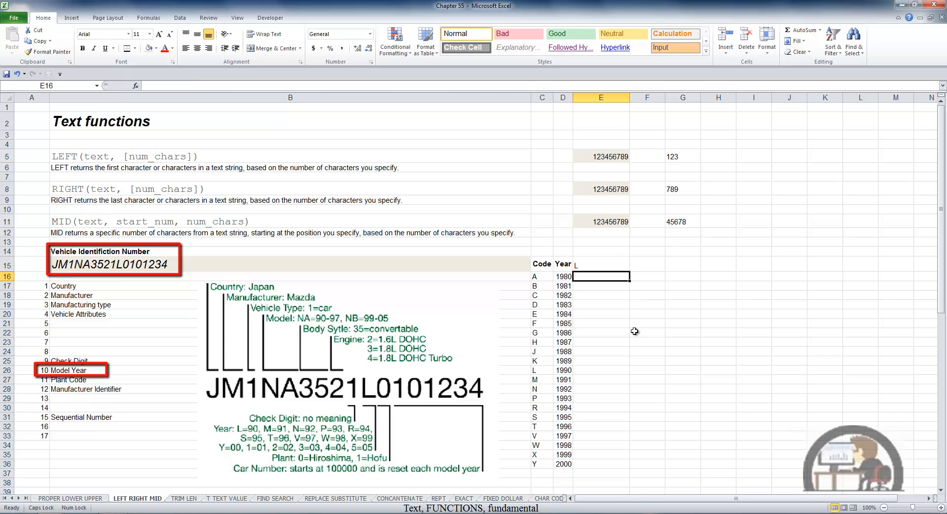
drag(538, 370, 565, 370)
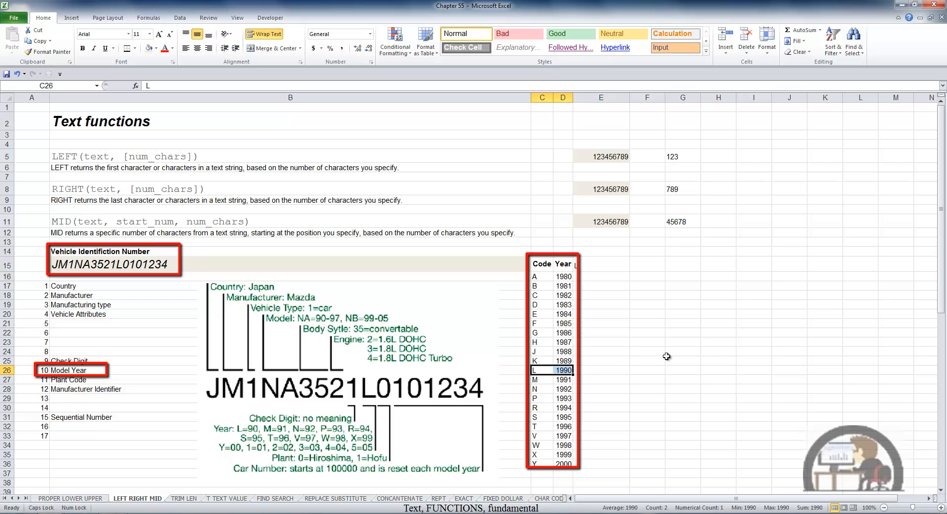
click(612, 266)
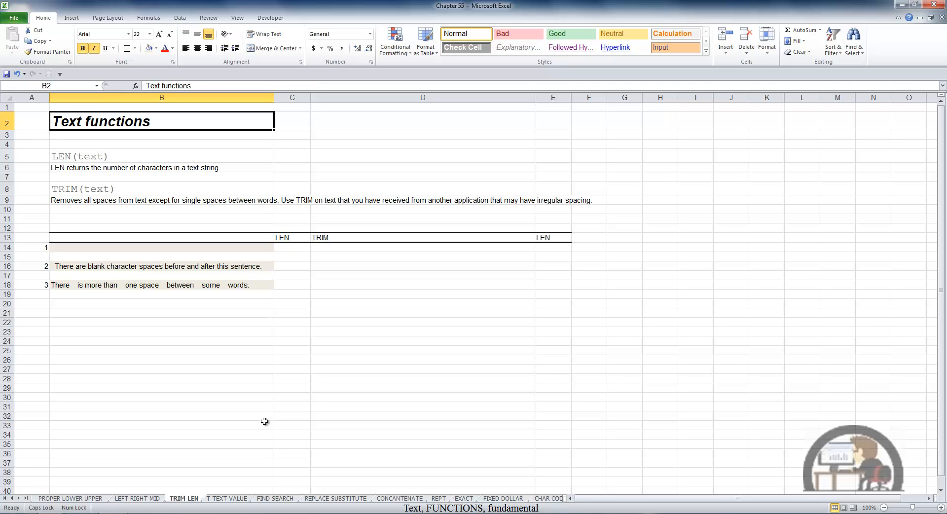
On the TRIM LEN sheet, enter =LEN(B14) in cell C14 and inspect the contents of B14 without changing them.
click(295, 248)
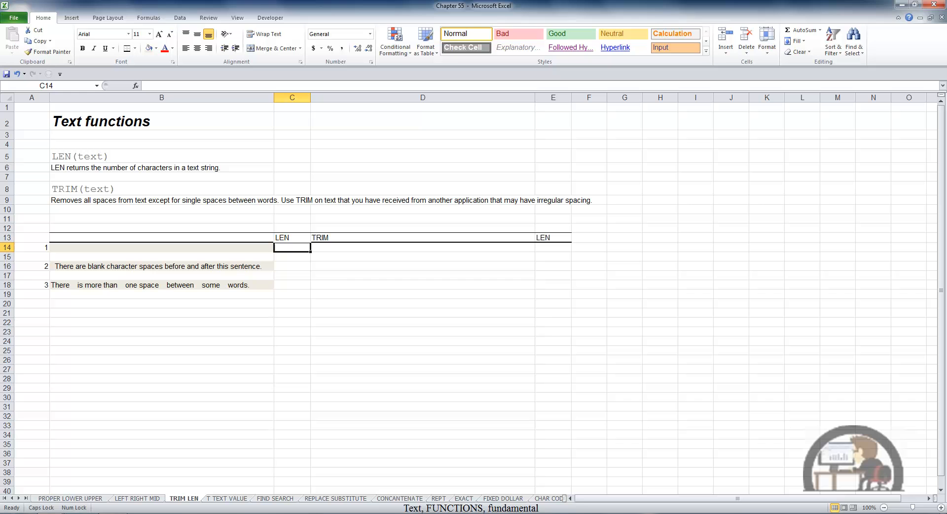
text(=LEN()
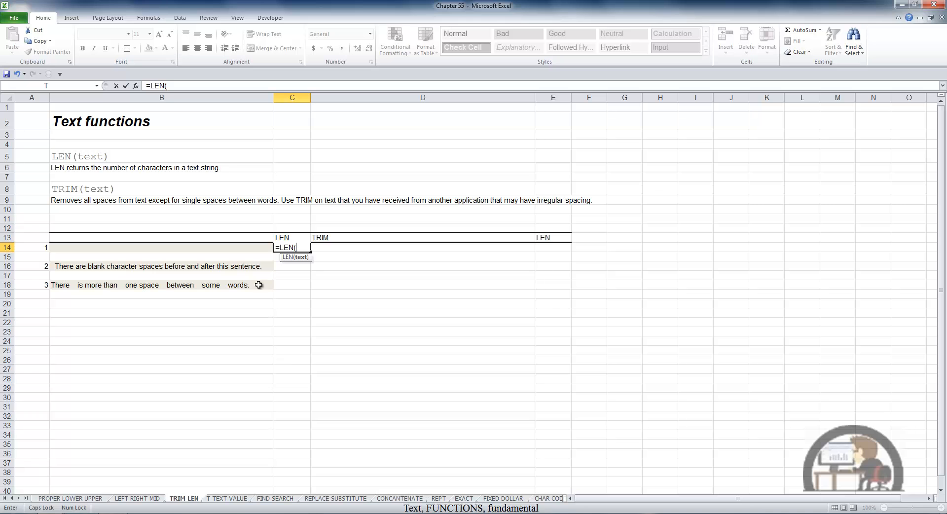
click(227, 248)
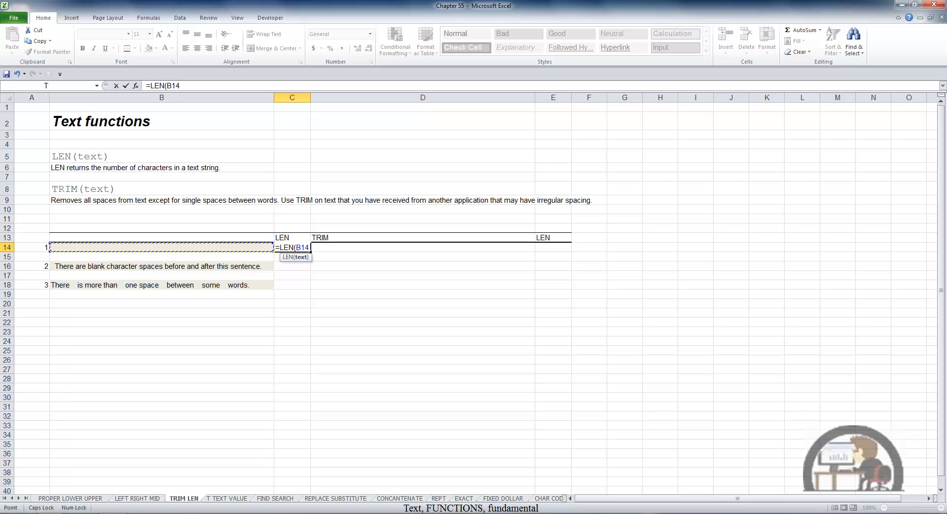
key(Return)
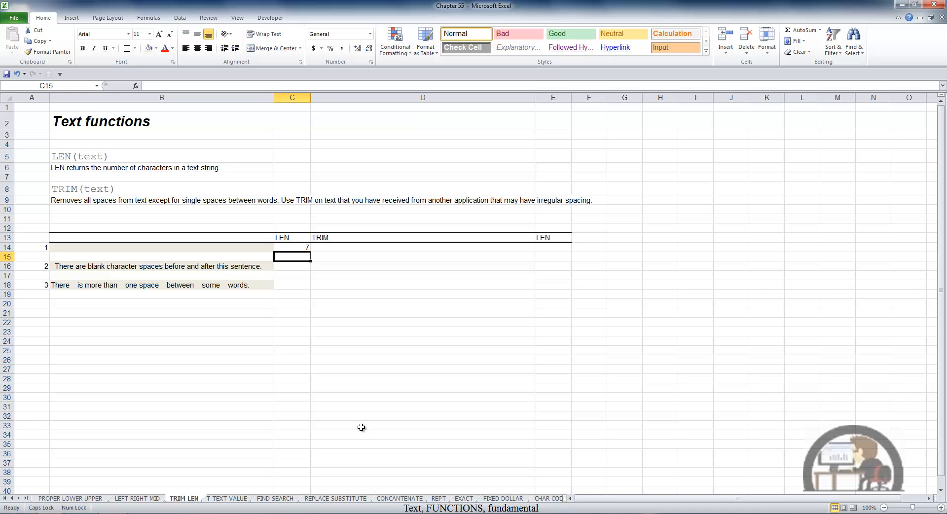
click(197, 248)
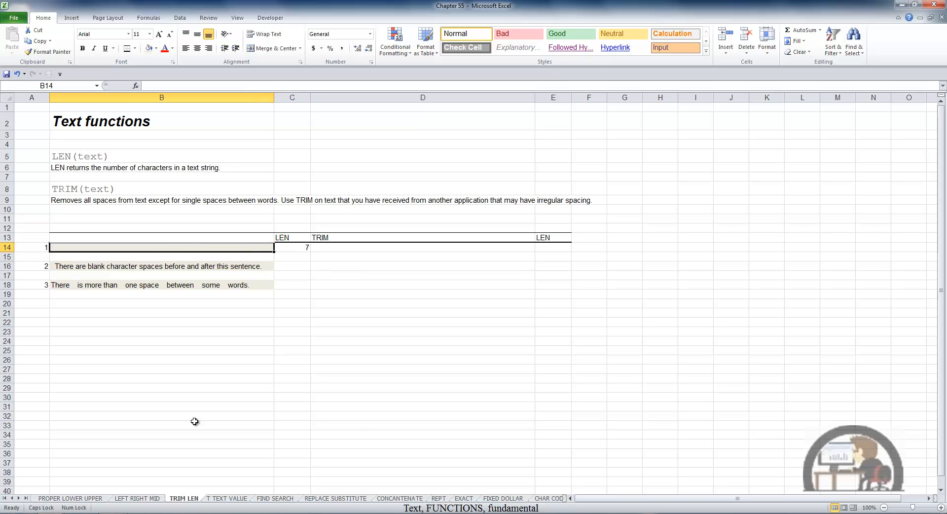
key(F2)
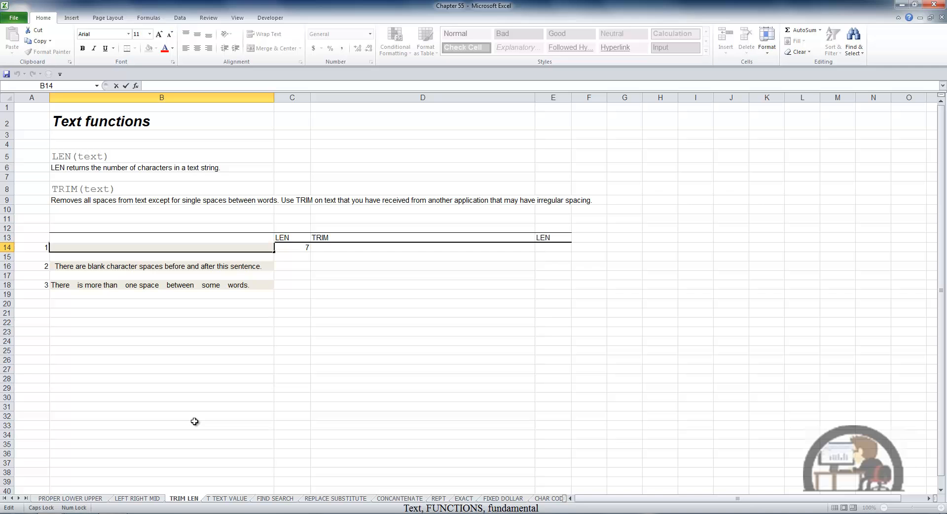
key(Escape)
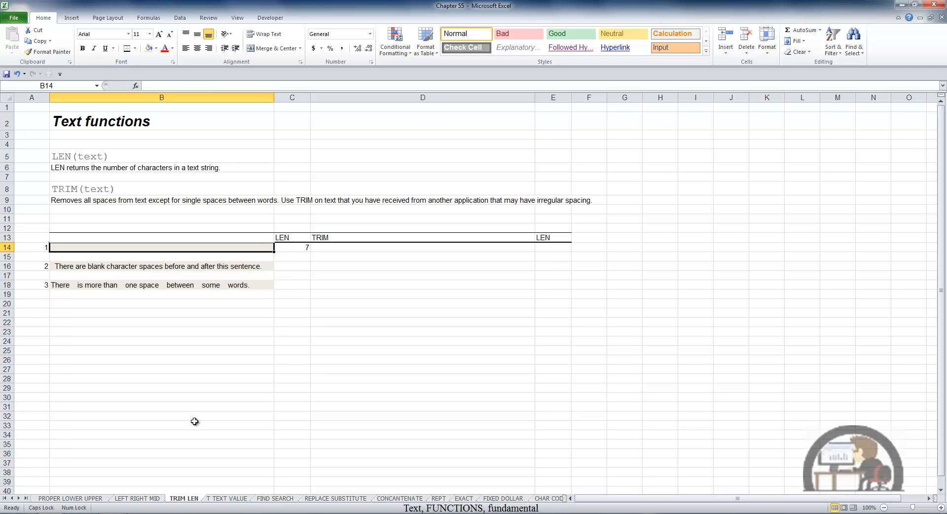
Copy the LEN formula from C14 into C16 and C18.
key(Right)
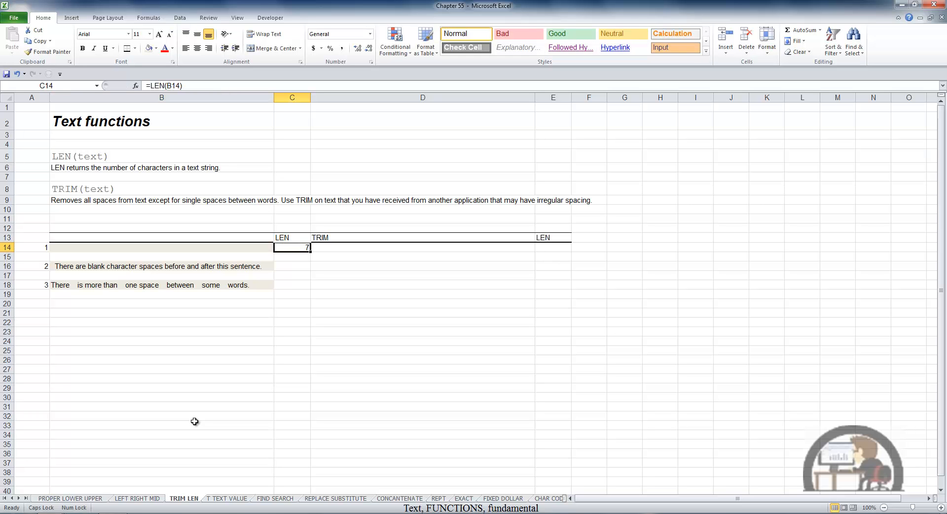
key(ctrl+c)
key(Down)
key(Down)
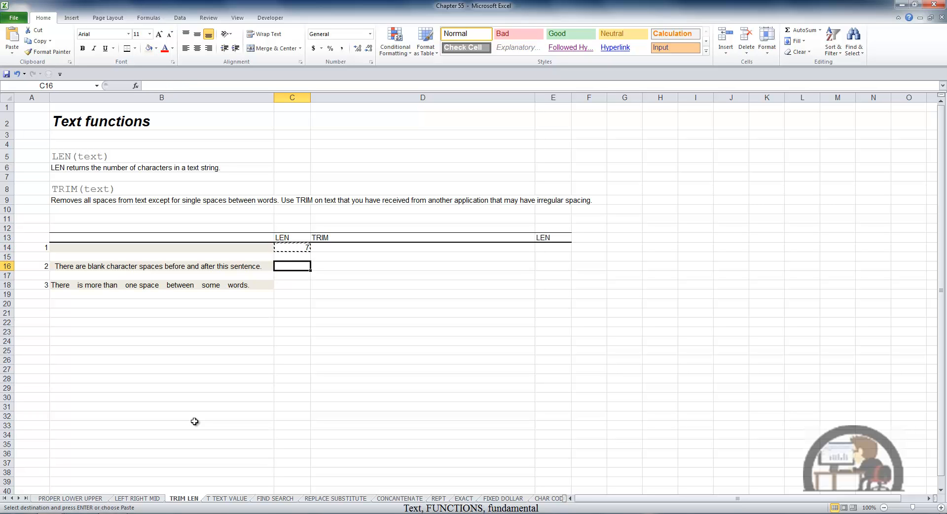
key(Return)
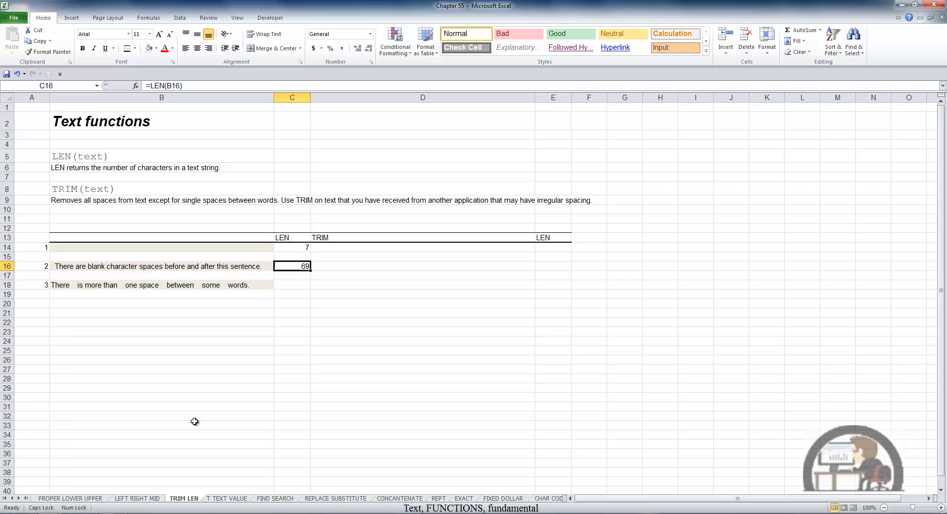
key(ctrl+c)
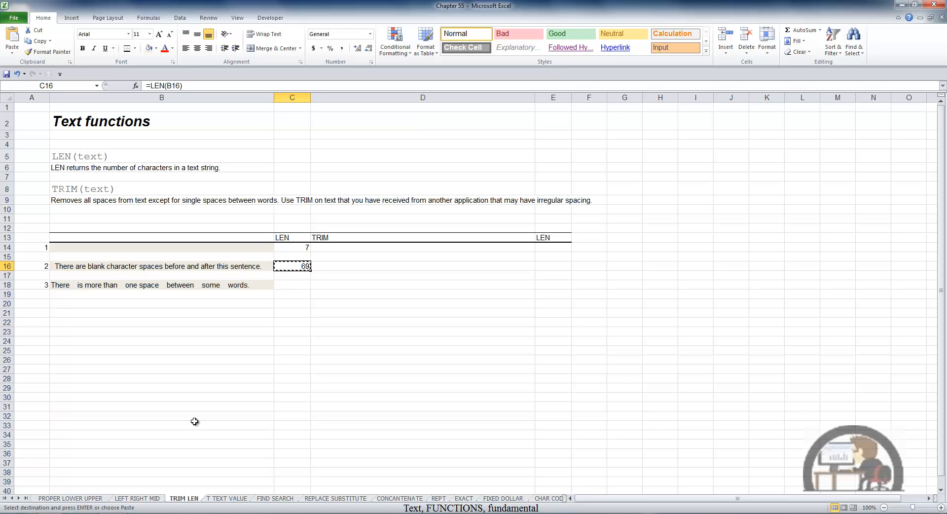
key(Down)
key(Down)
key(Return)
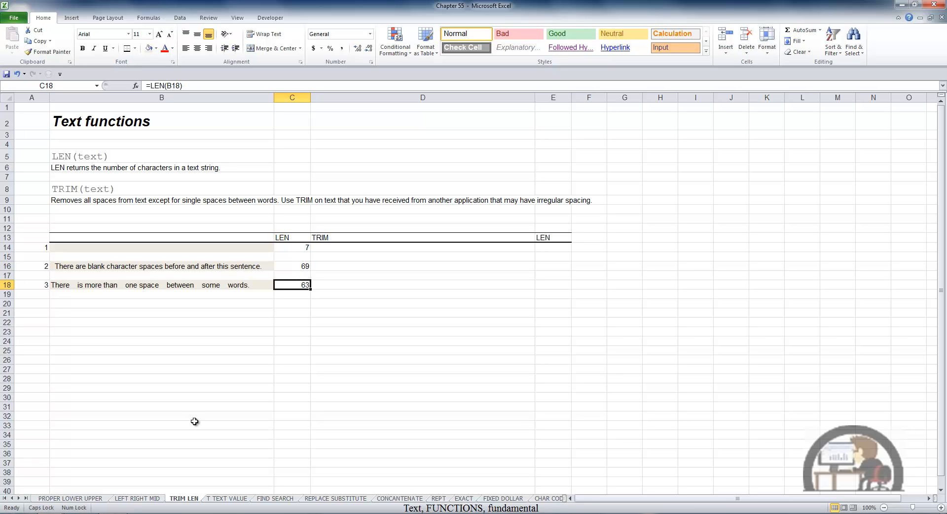
Copy the LEN formulas in C14:C18 to the second LEN column, range E14:E18.
key(Up)
key(Up)
key(Up)
key(Up)
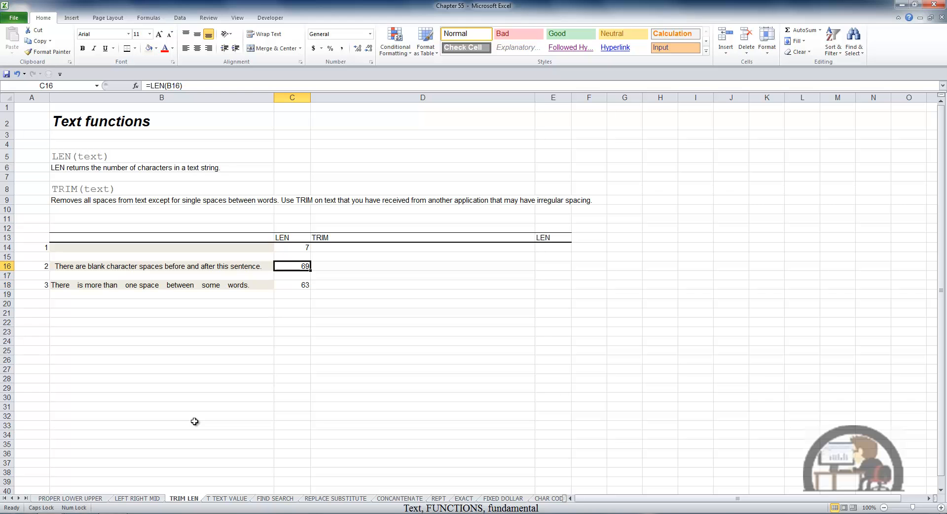
key(shift+Down)
key(shift+Down)
key(shift+Down)
key(shift+Down)
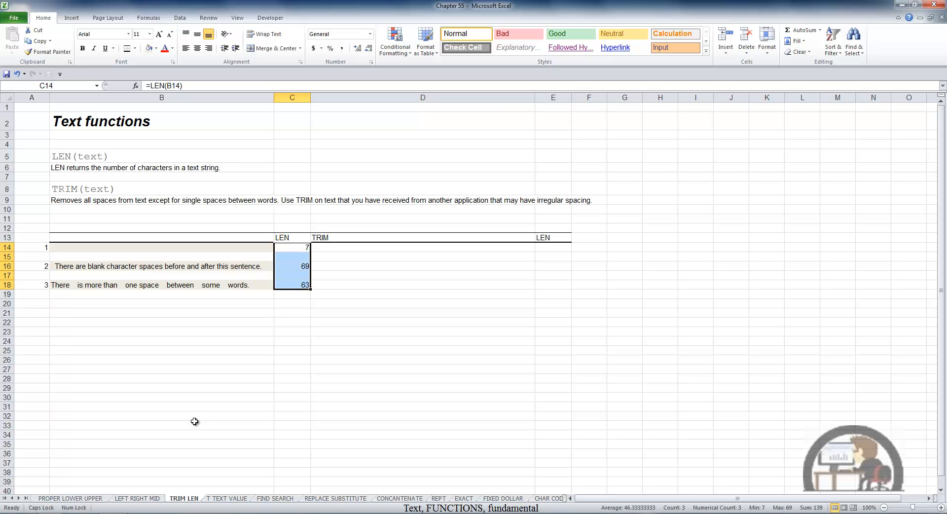
key(ctrl+c)
key(Right)
key(Right)
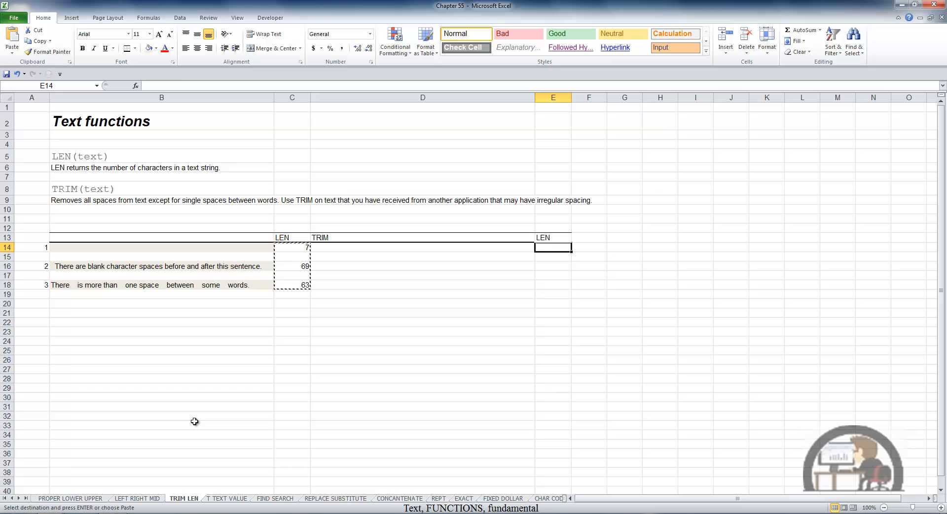
key(shift+Down)
key(shift+Down)
key(shift+Down)
key(shift+Down)
key(Return)
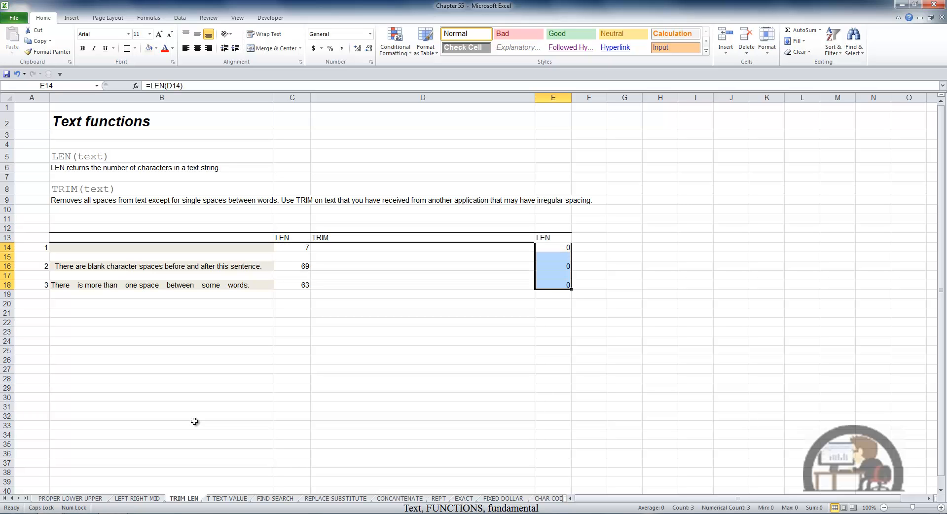
Inspect the cell references of the copied LEN formulas in E14, E16 and E18 without changing them.
key(Up)
key(Down)
key(F2)
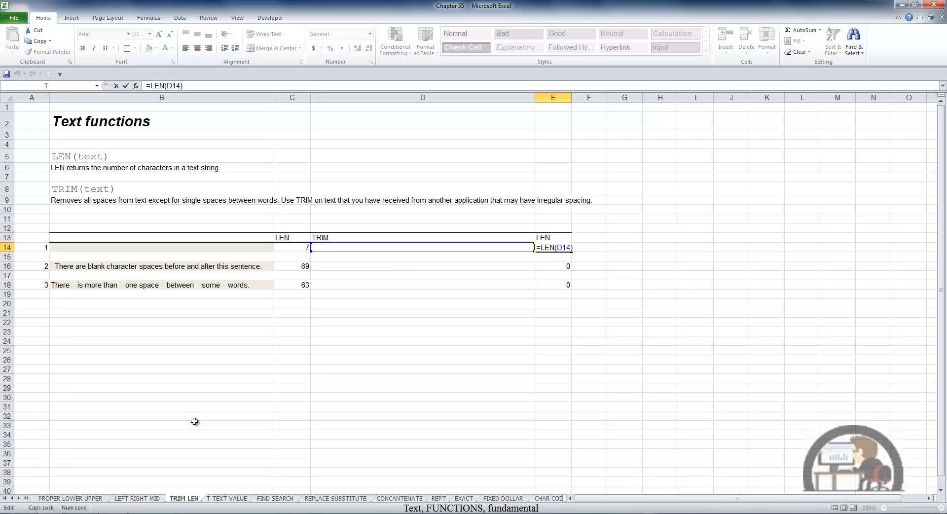
key(Return)
key(Down)
key(F2)
key(Escape)
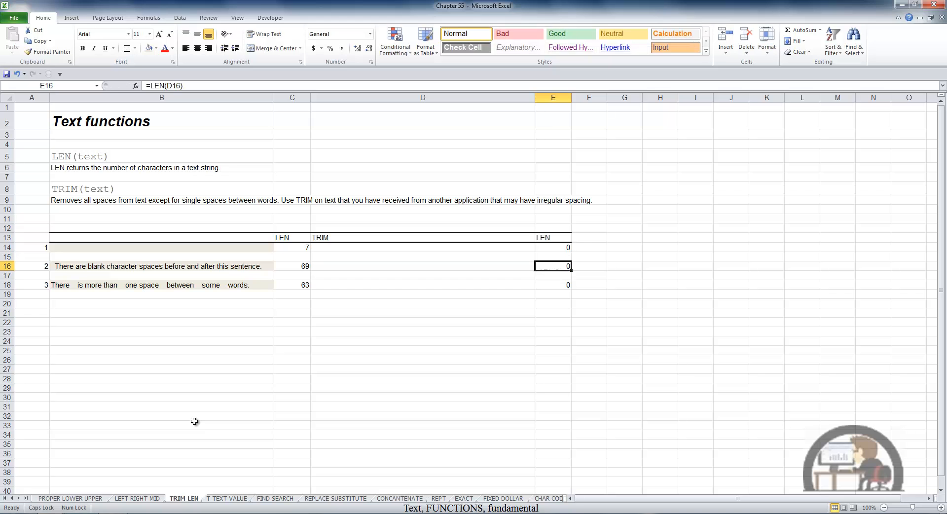
key(Down)
key(Down)
key(F2)
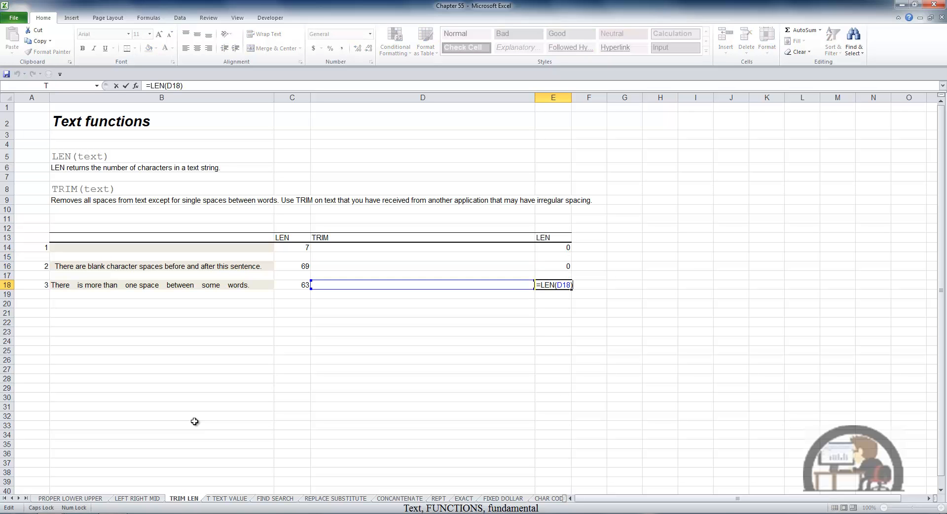
key(Escape)
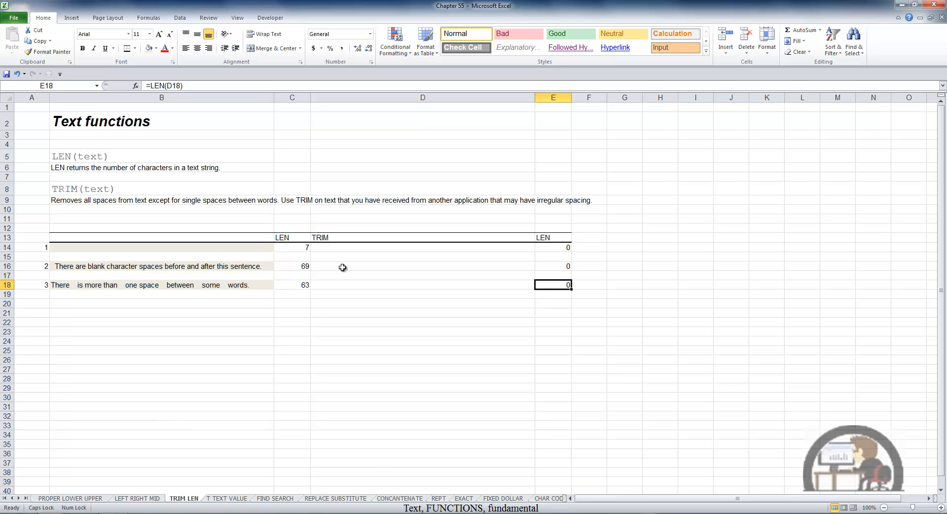
Enter =TRIM(B14) in cell D14 and inspect the LEN formula in E14 that refers to it.
click(351, 248)
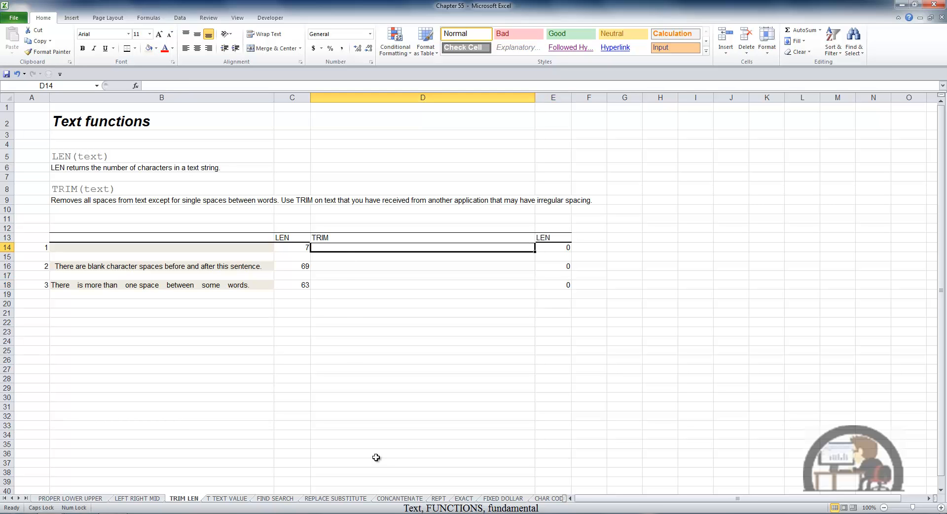
text(=TR)
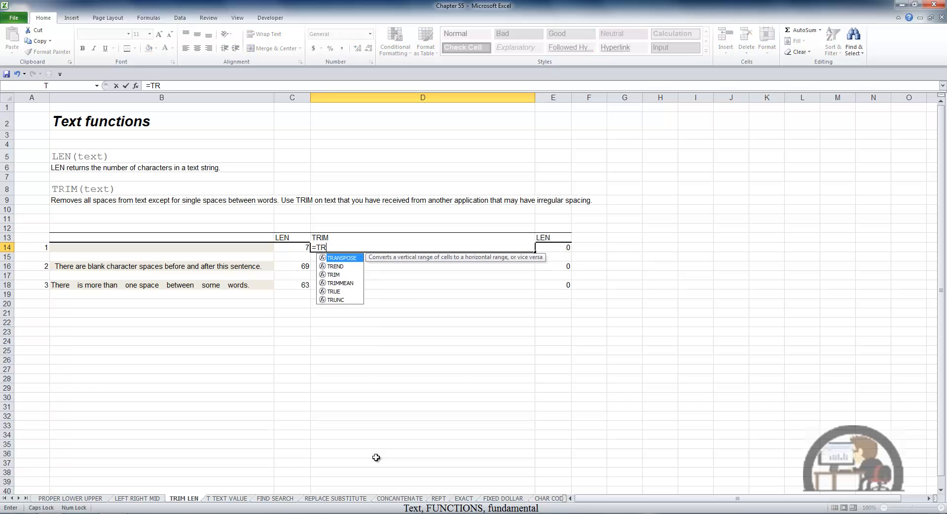
text(IM()
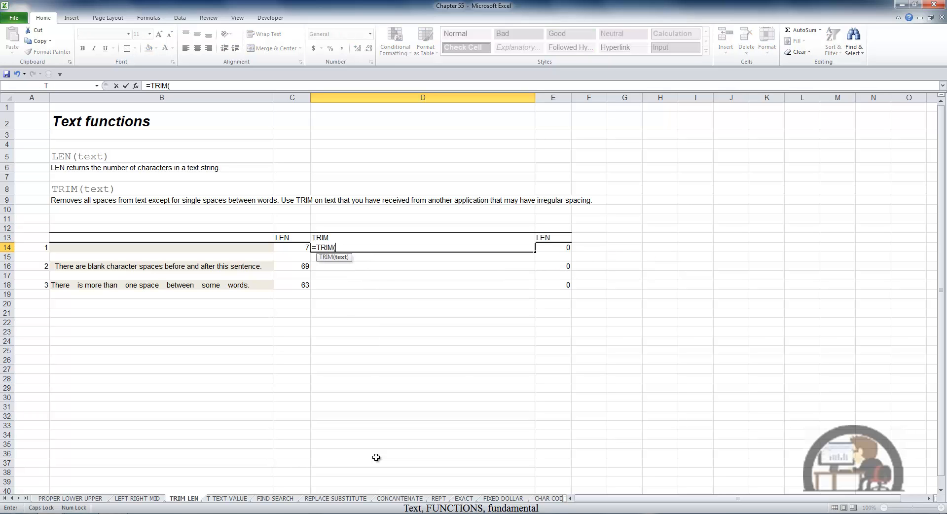
click(227, 247)
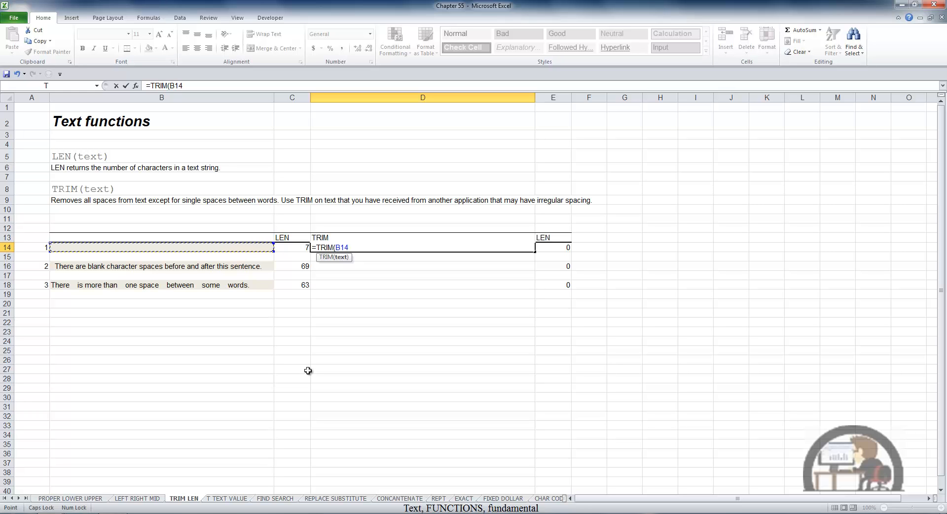
key(Return)
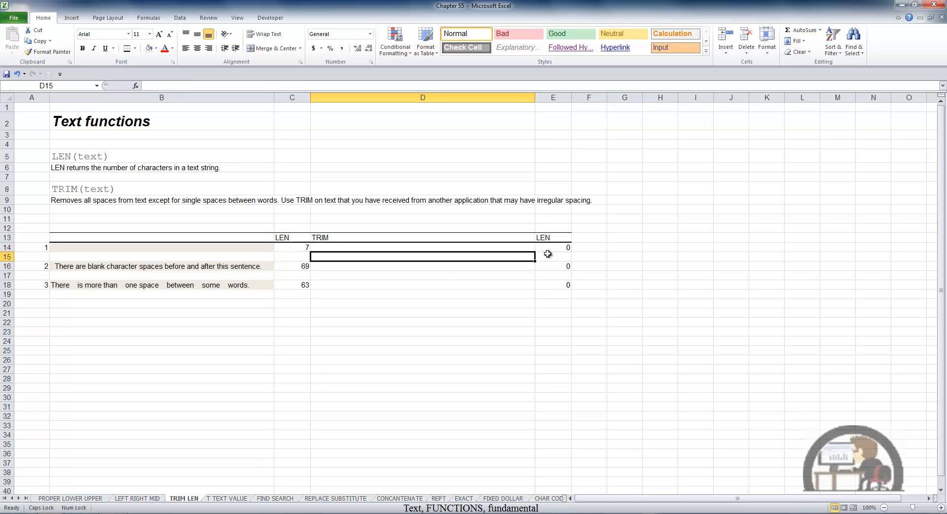
click(561, 248)
key(F2)
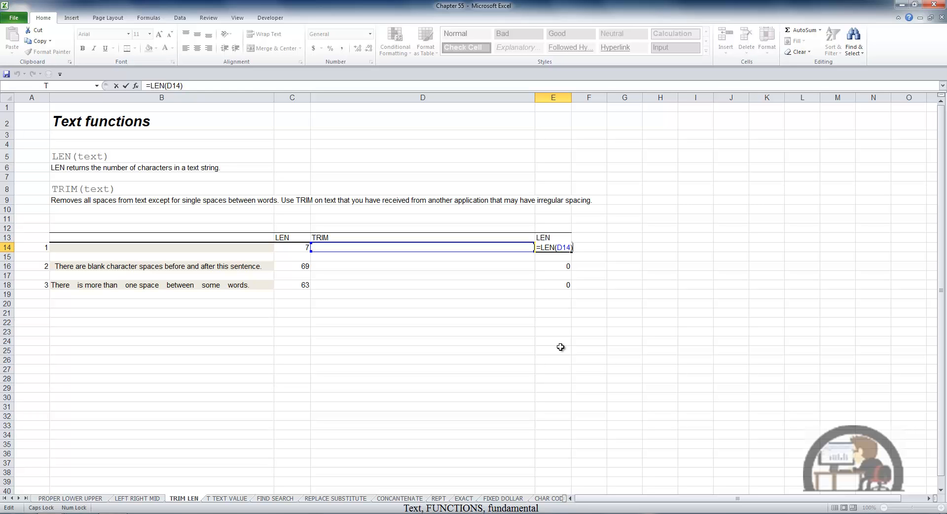
key(Escape)
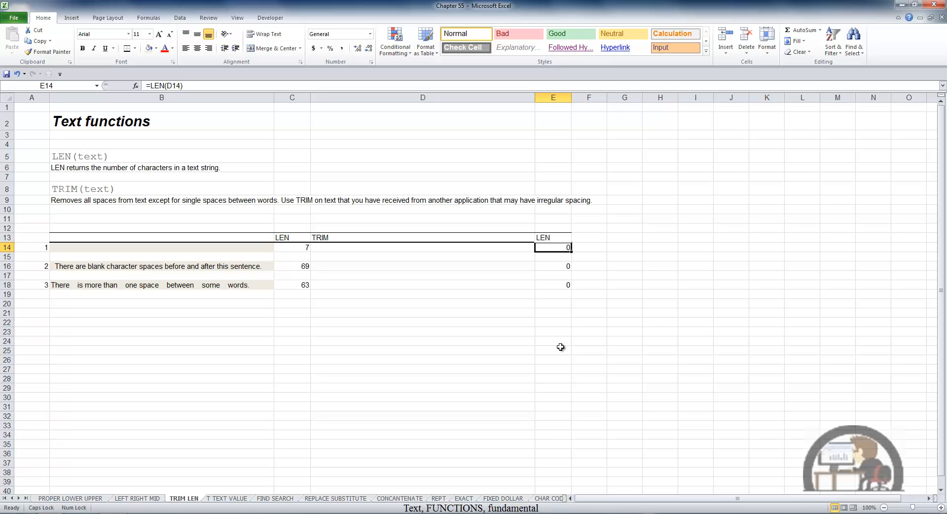
Copy the TRIM formula from D14 down the TRIM column into D16 and D18.
key(Left)
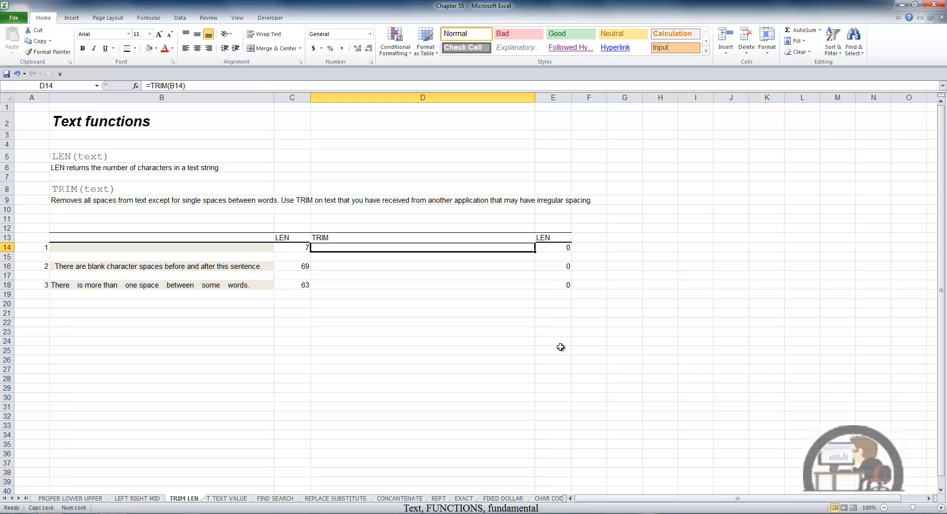
key(ctrl+c)
key(Down)
key(Down)
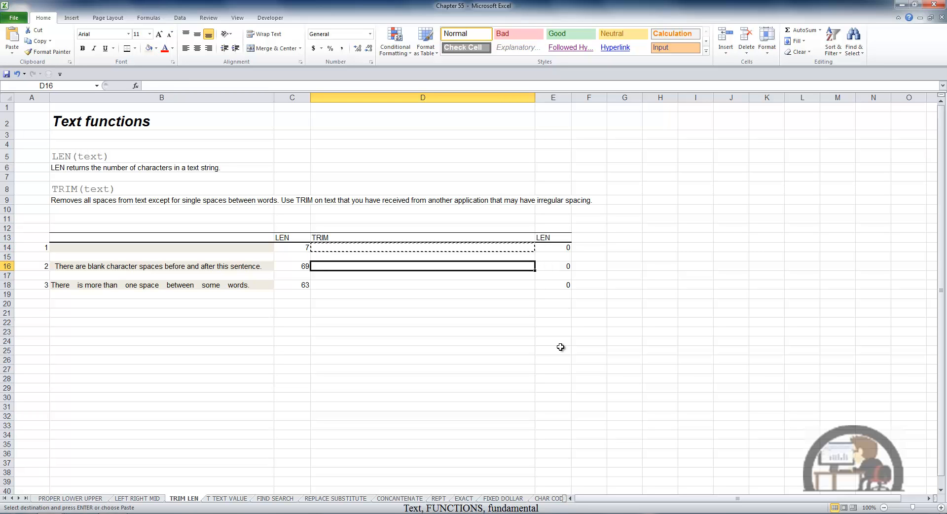
key(Return)
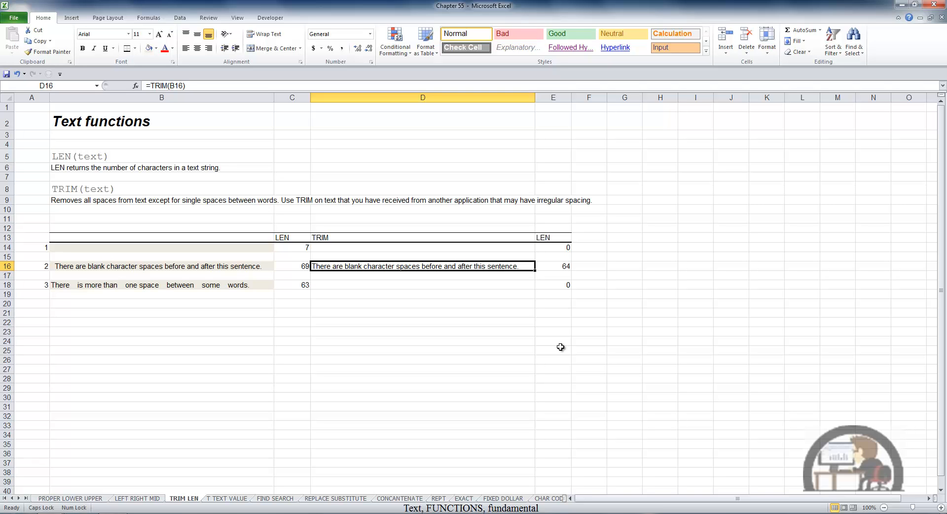
key(ctrl+c)
key(Down)
key(Down)
key(Return)
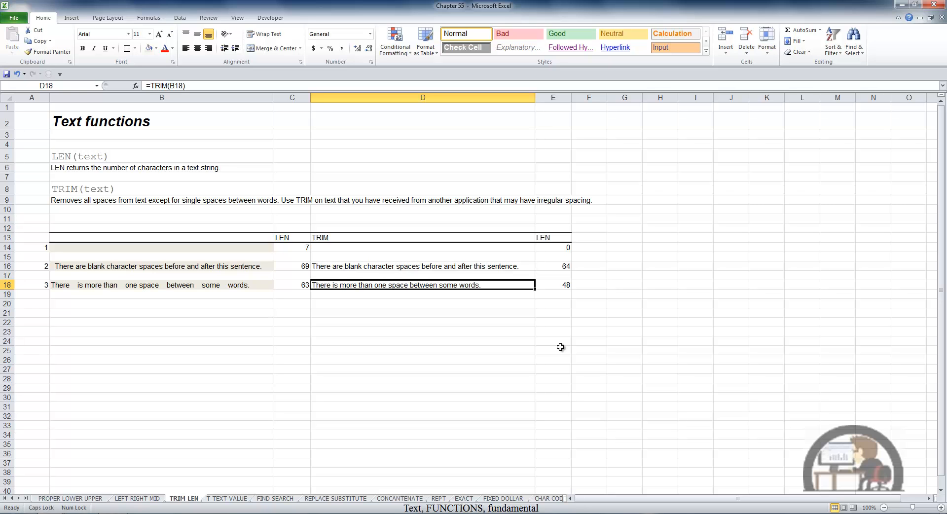